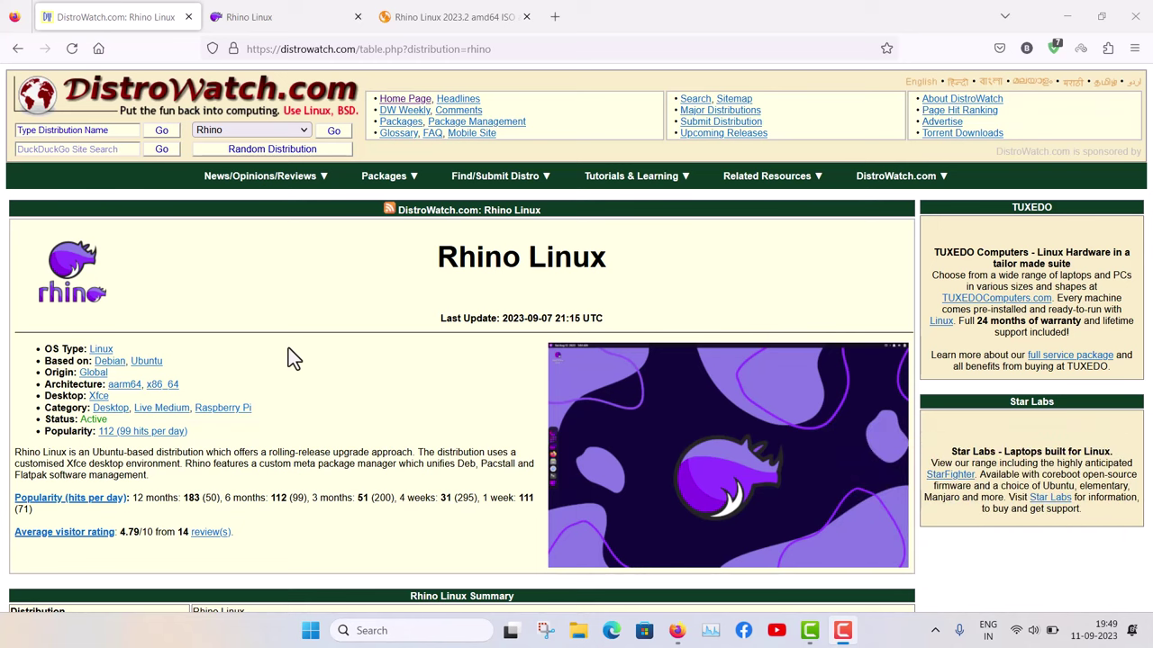
- From the Rhino Linux site's Download page, open the Generic ISO x86_64 mirrors for 2023.2
left_click(259, 14)
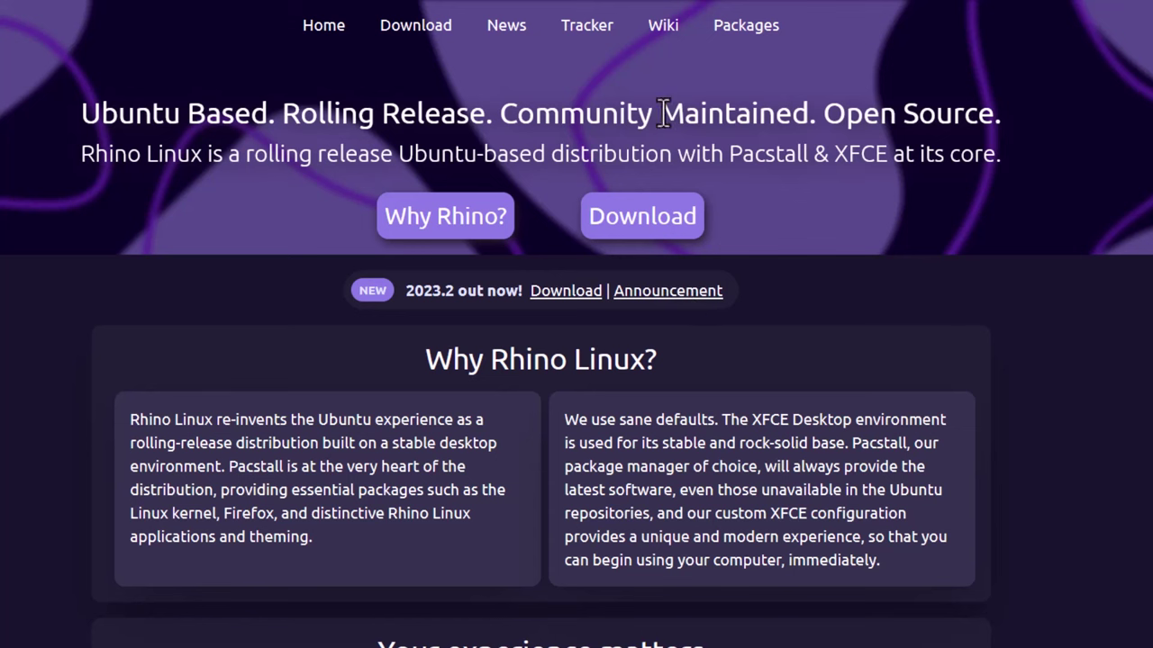
left_click(635, 236)
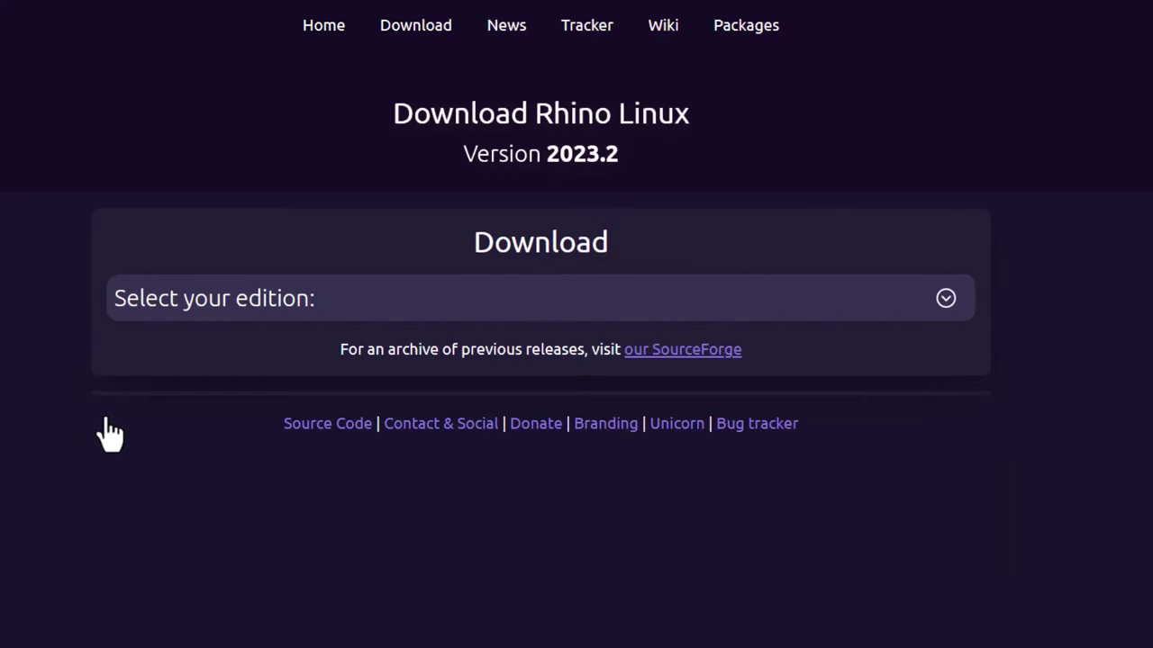
left_click(336, 297)
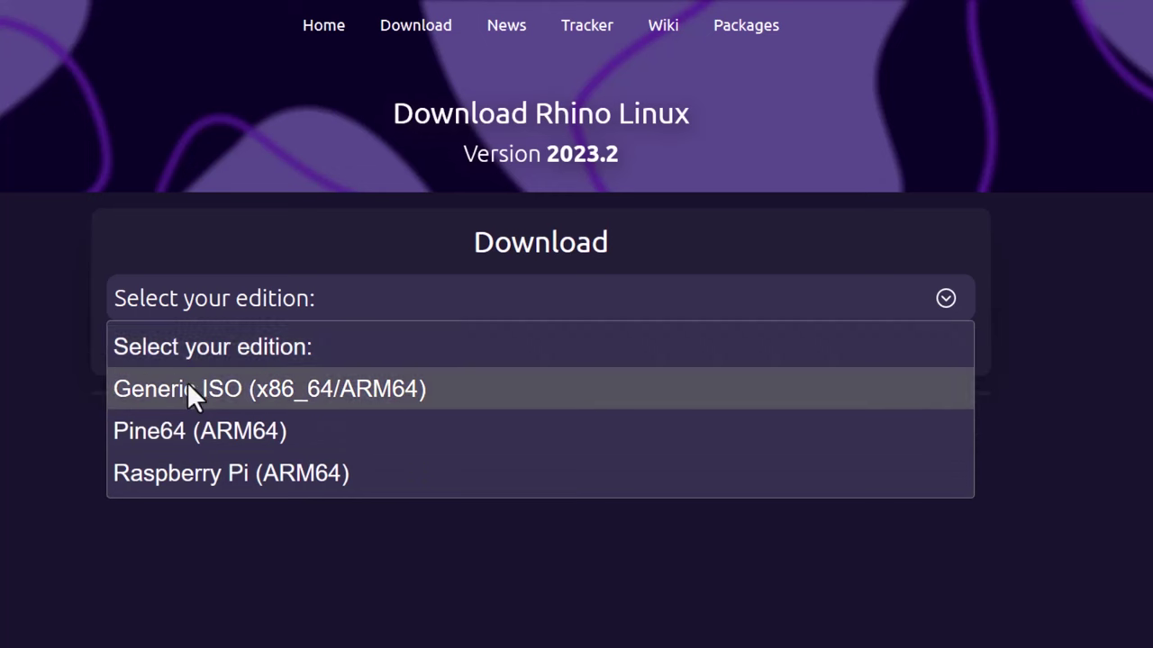
left_click(189, 389)
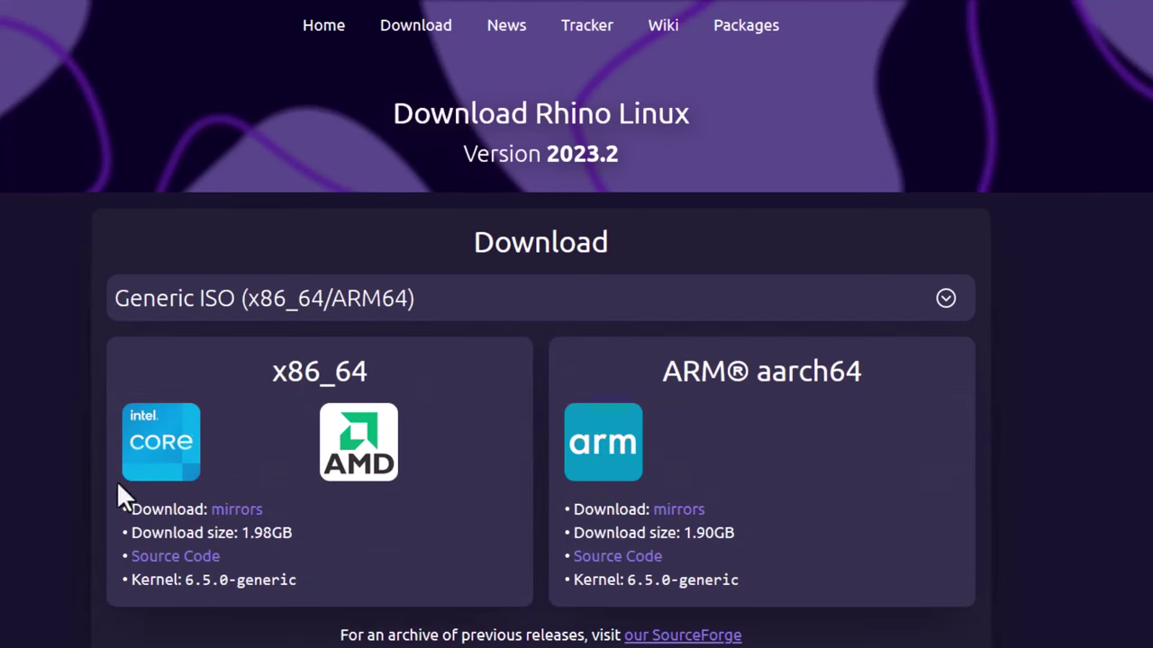
left_click(231, 521)
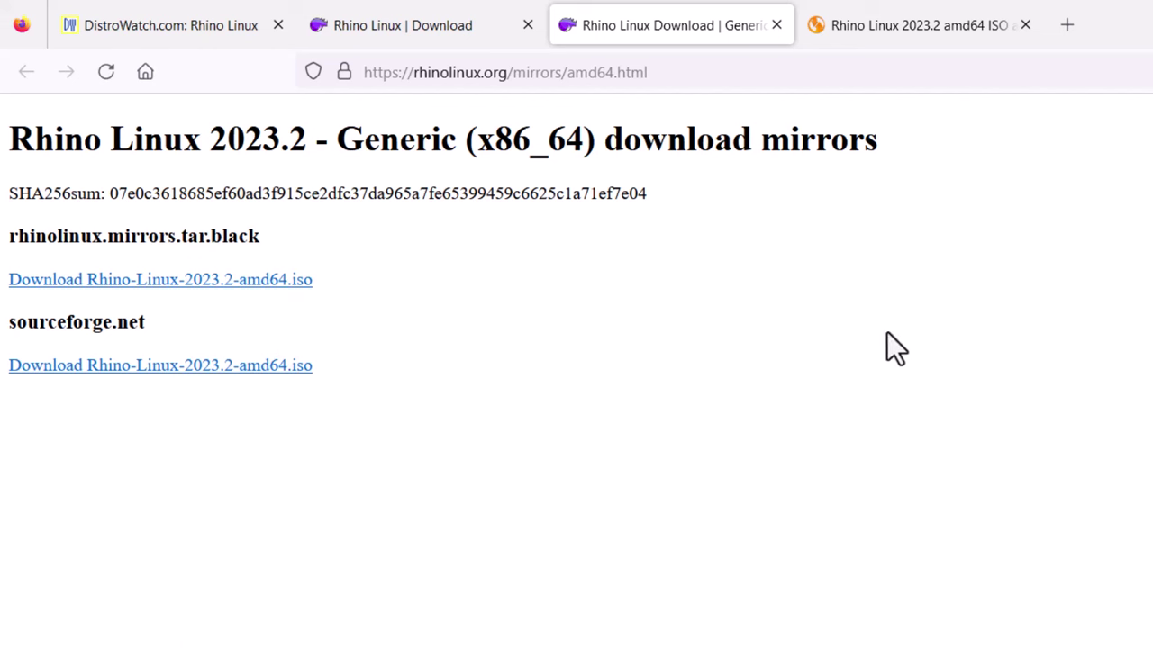
- Download the Rhino Linux 2023.2 amd64 torrent file from the LinuxTracker page
left_click(855, 25)
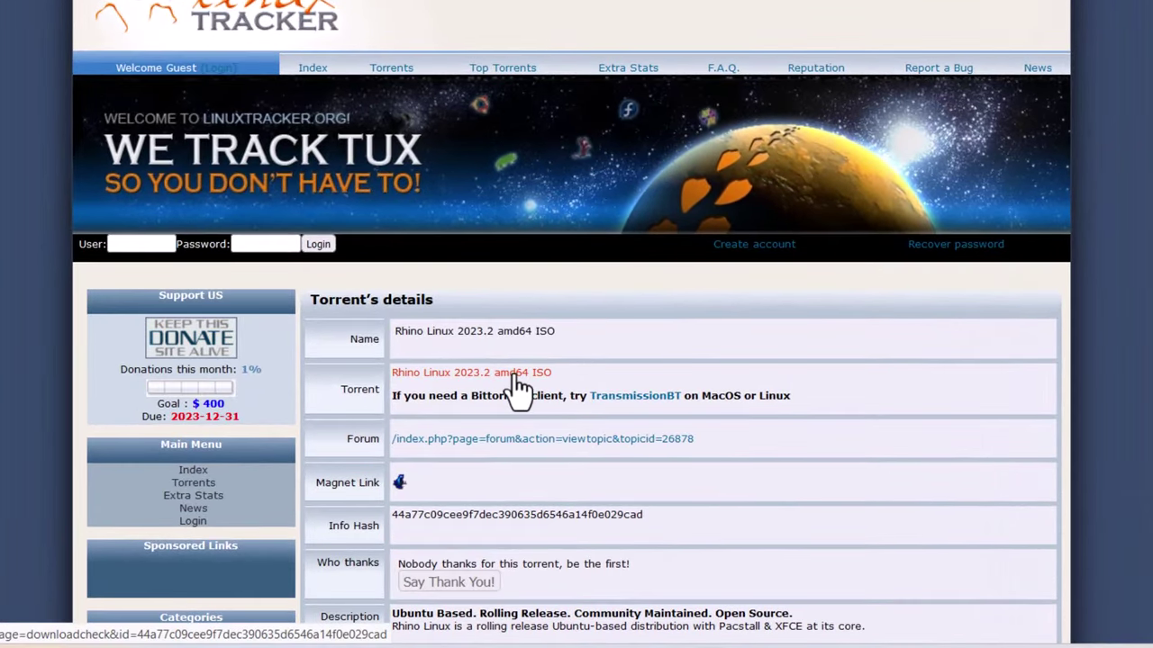
left_click(516, 376)
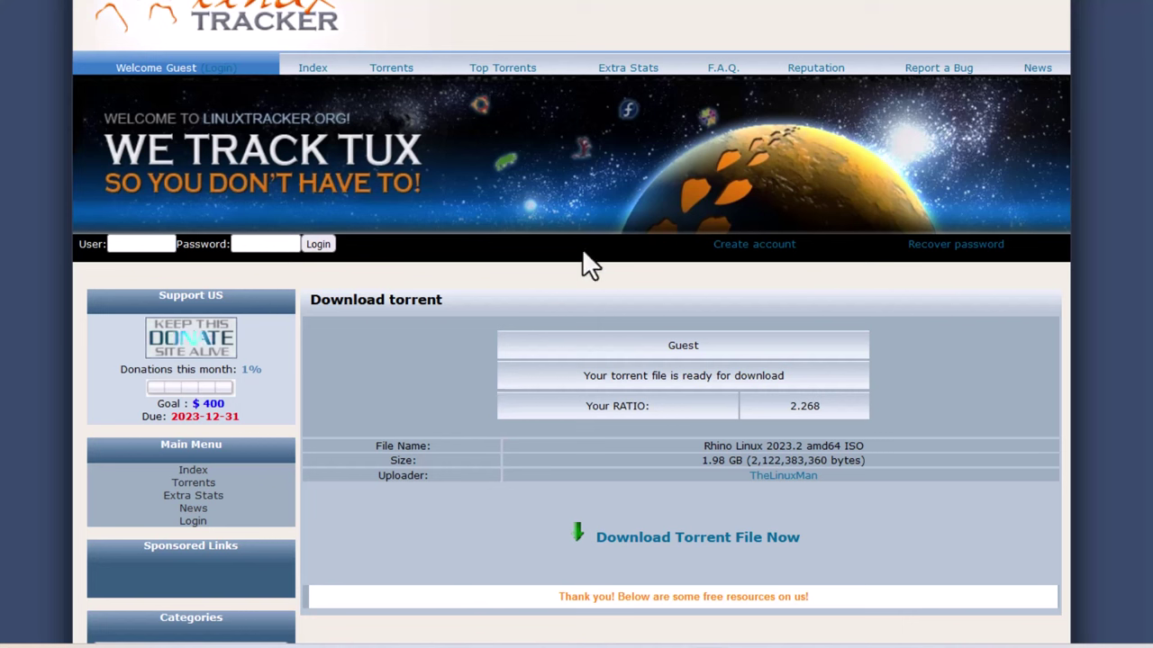
left_click(712, 542)
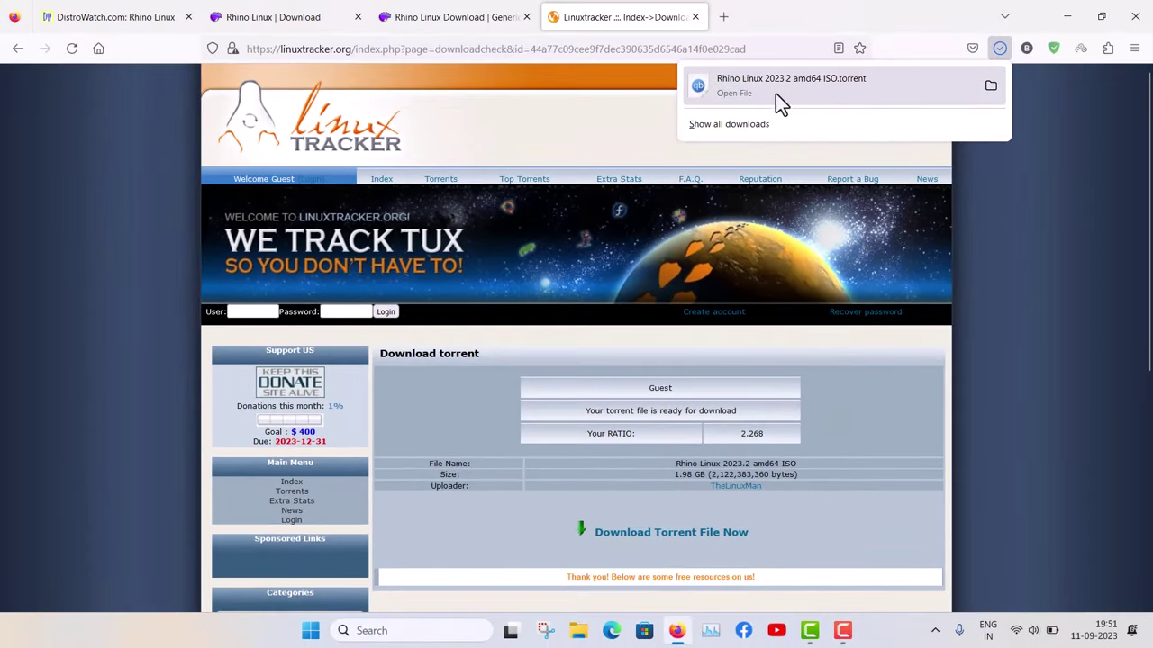
left_click(1049, 285)
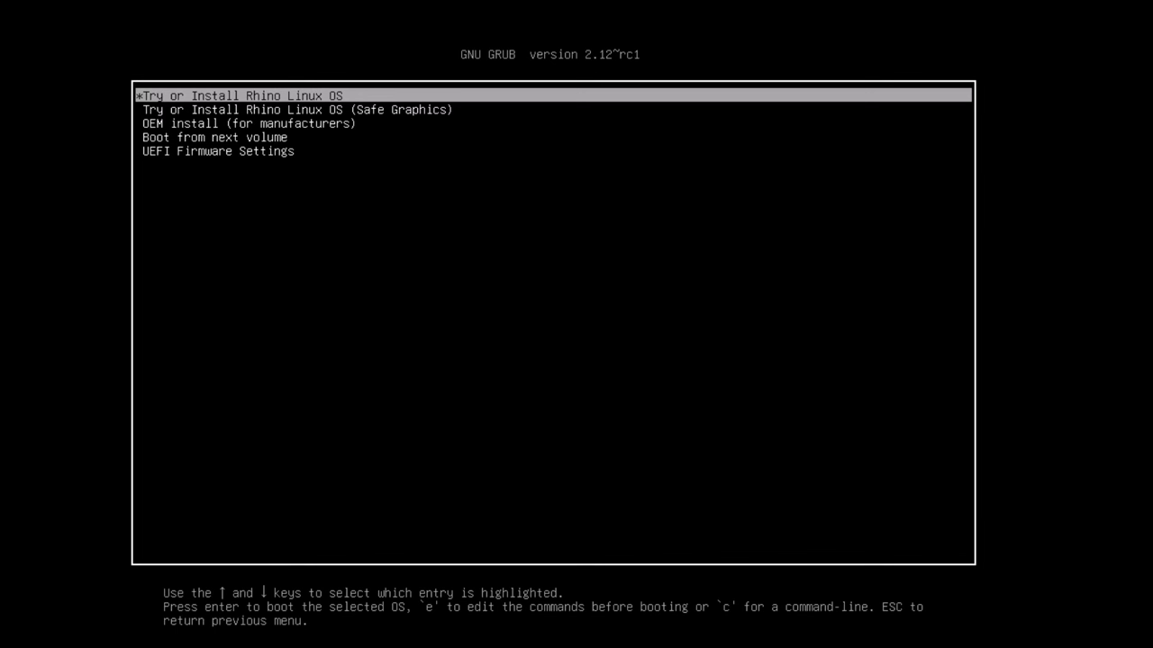
- Boot the 'Try or Install Rhino Linux OS' GRUB entry into the live desktop
key("Return")
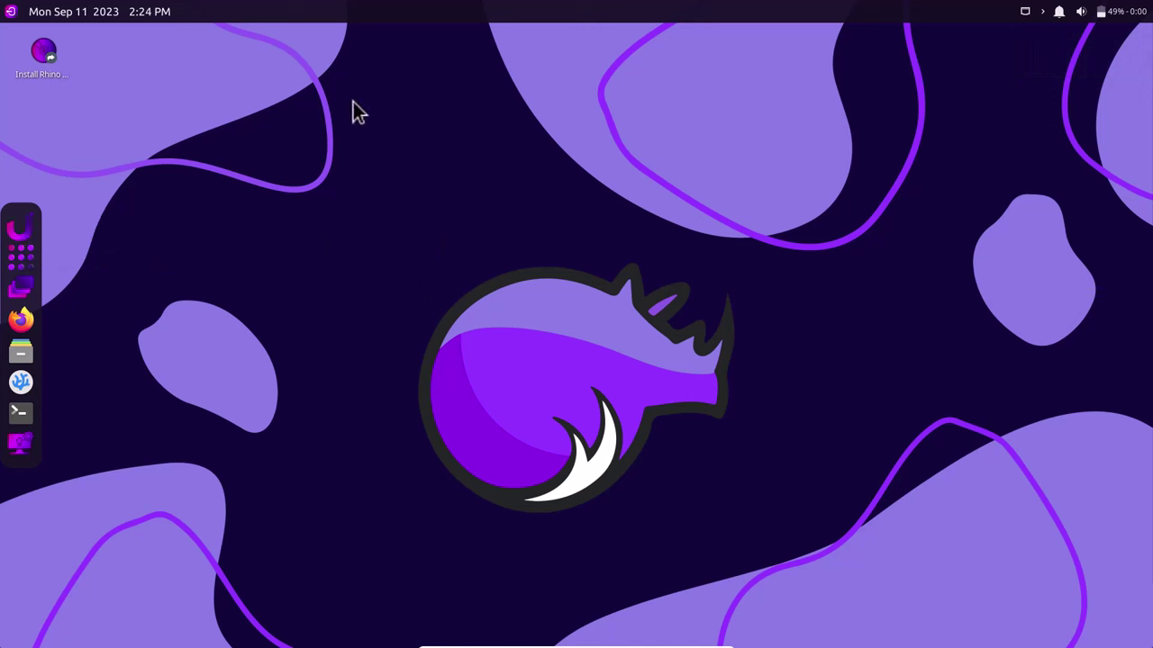
- Start Install Rhino Linux and accept Welcome, Asia/Kolkata location and English (US) keyboard
mouse_move(43, 70)
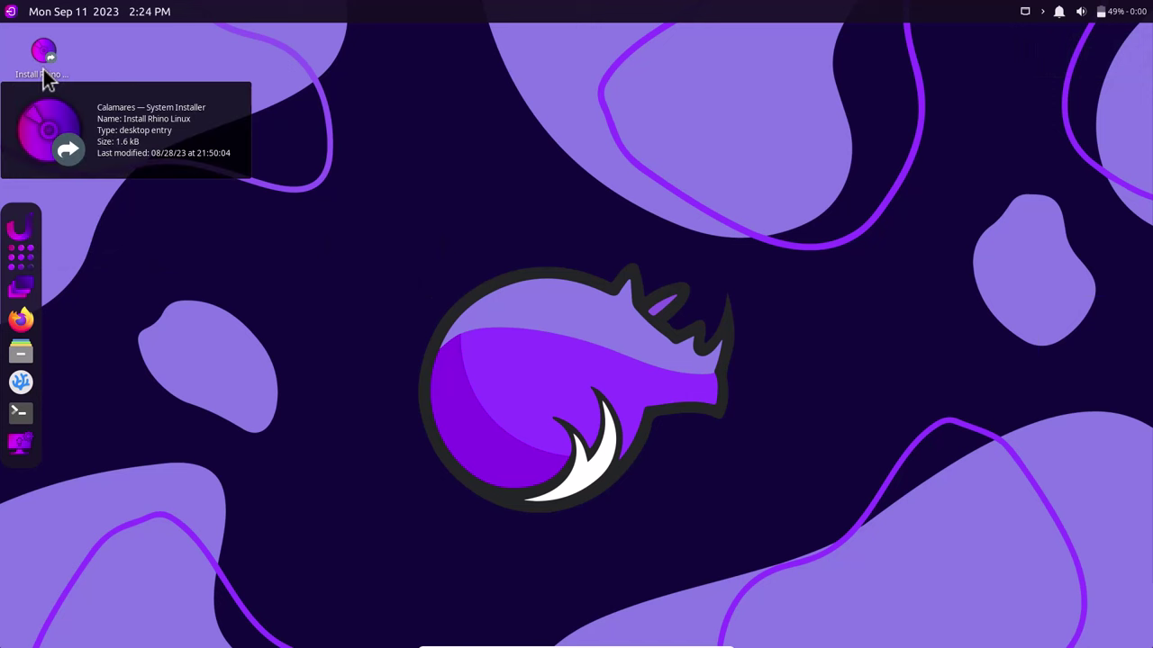
double_click(42, 68)
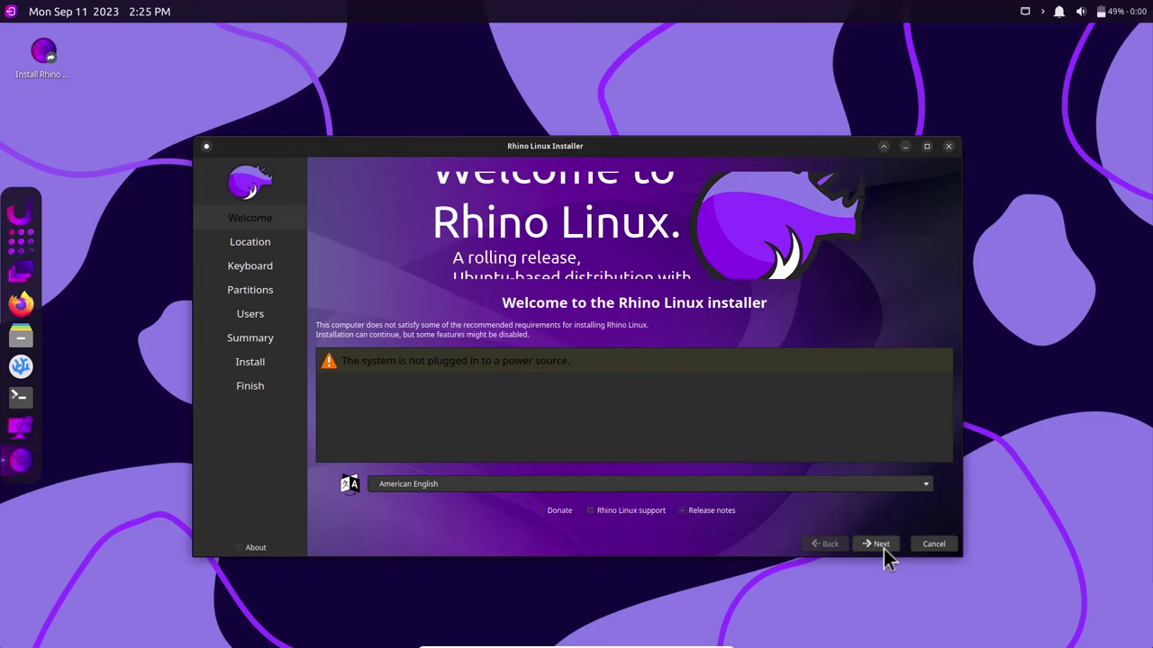
left_click(881, 545)
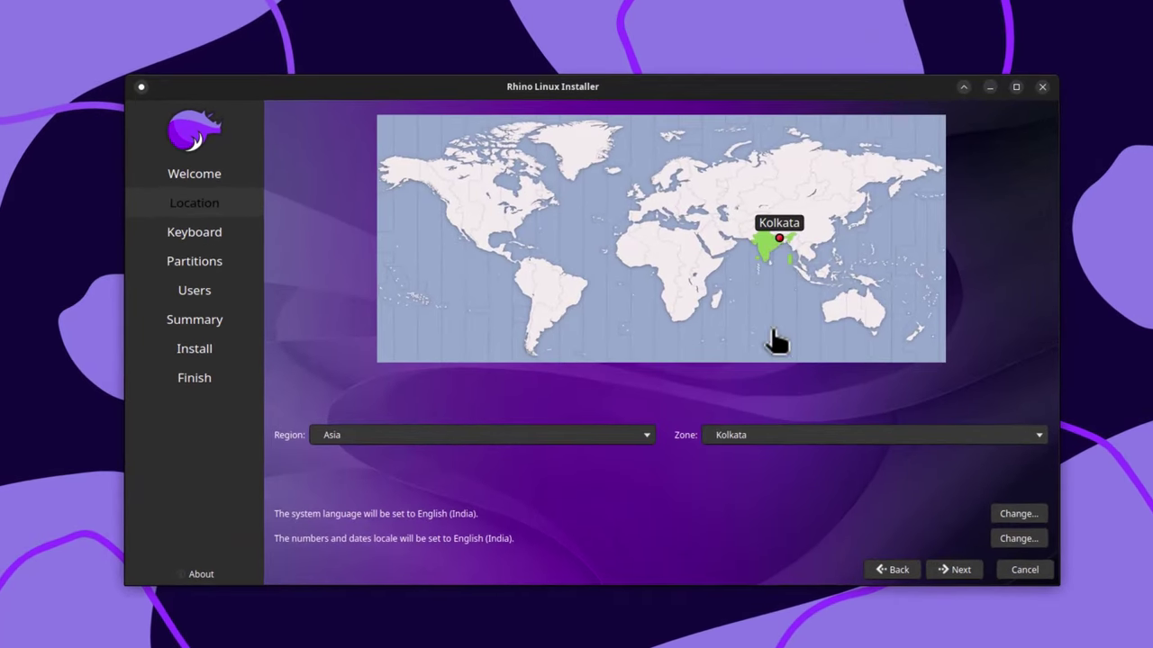
left_click(960, 570)
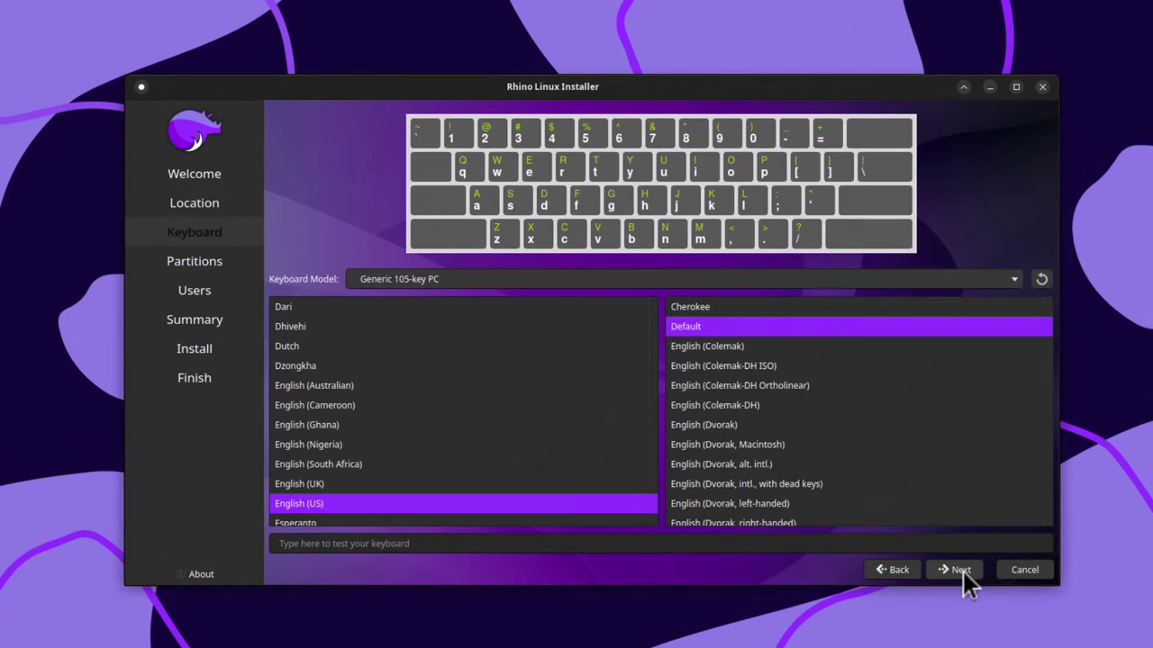
left_click(960, 570)
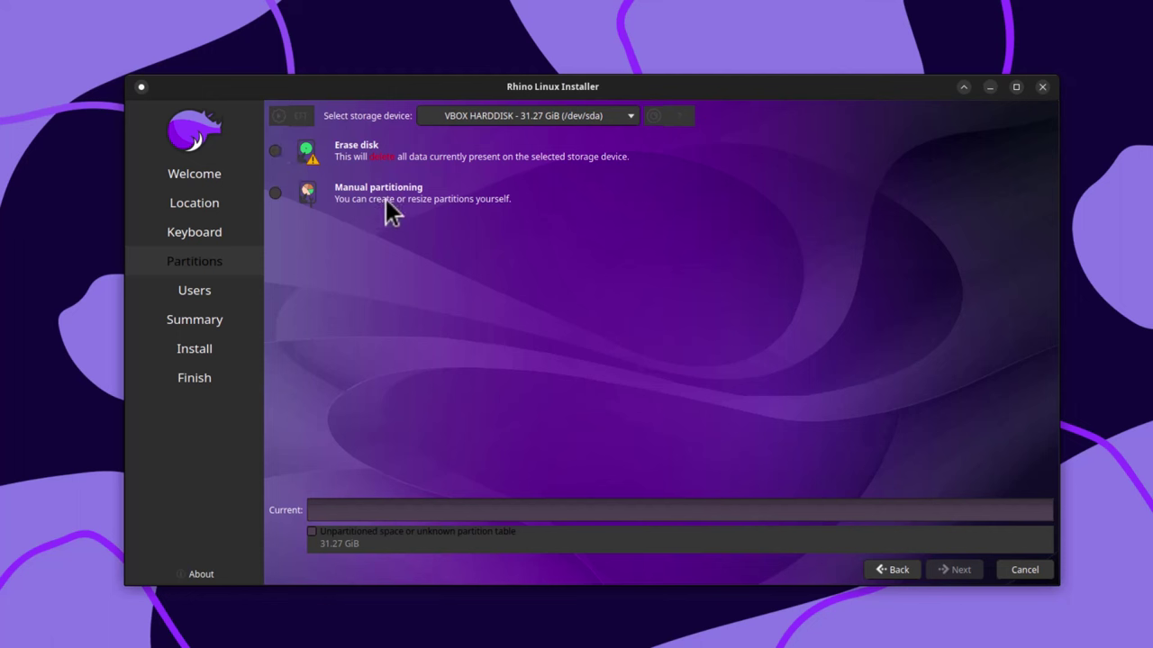
- Choose Erase disk with Swap to file and ext4 filesystem, then proceed to Users
left_click(276, 152)
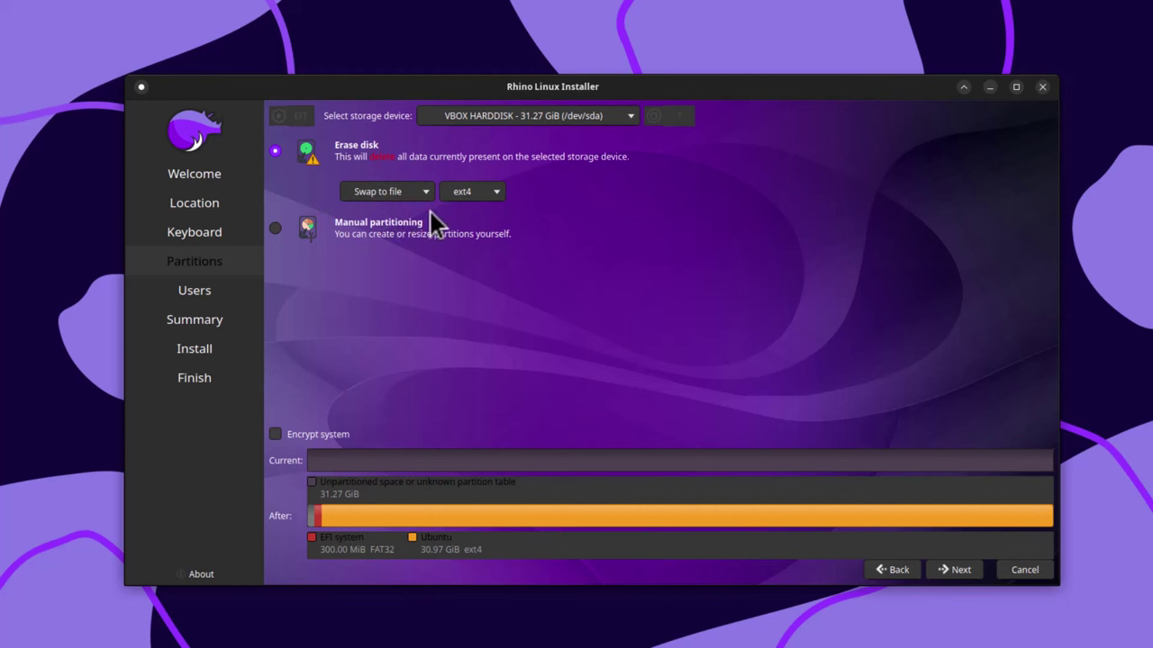
left_click(408, 192)
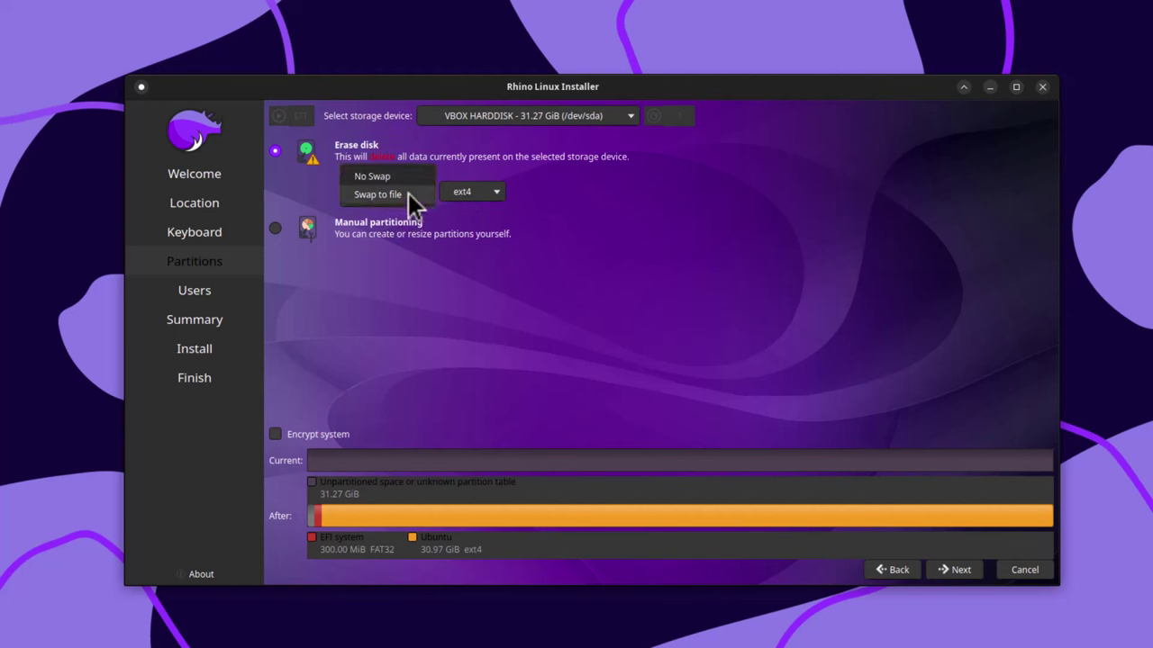
left_click(408, 192)
left_click(482, 193)
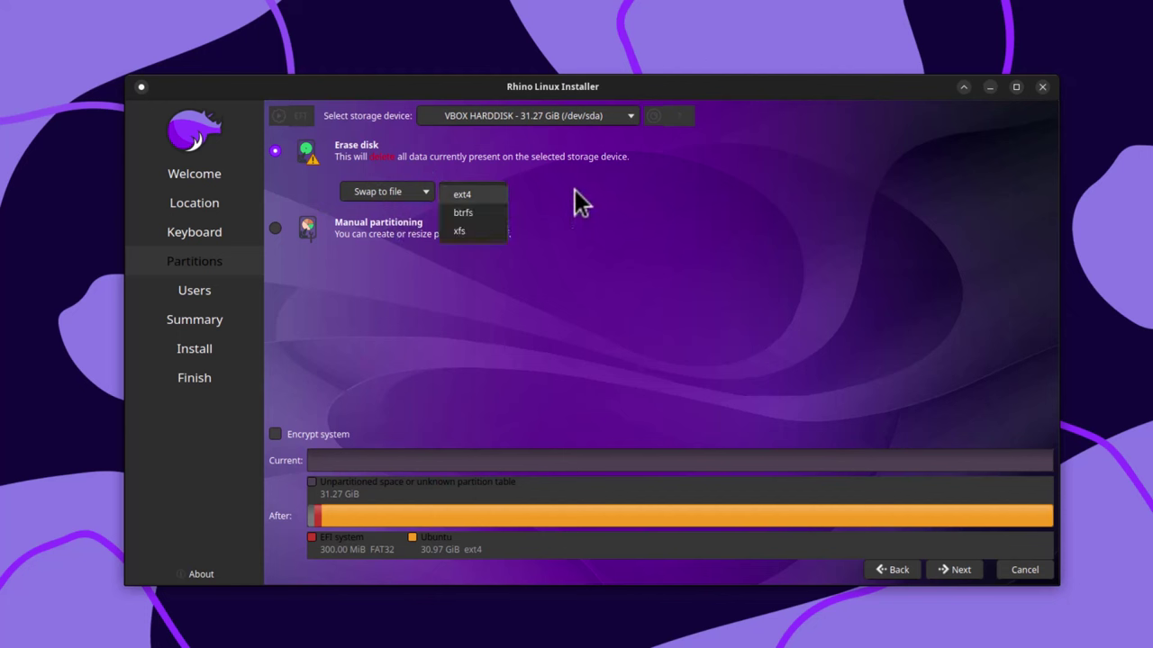
left_click(477, 196)
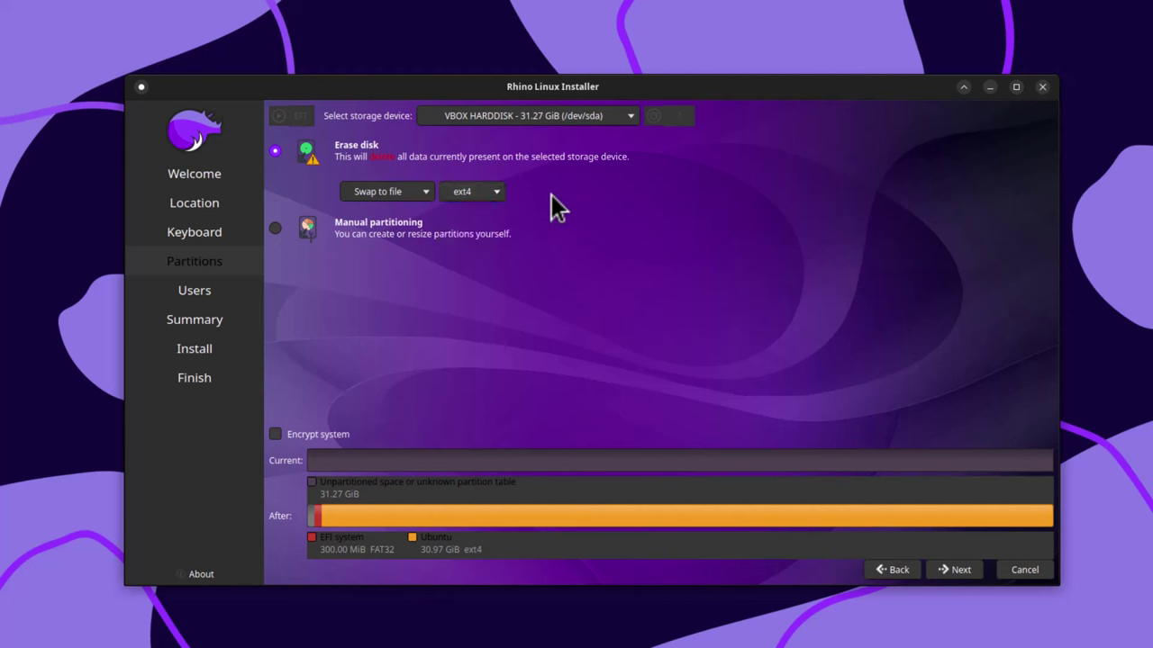
left_click(495, 193)
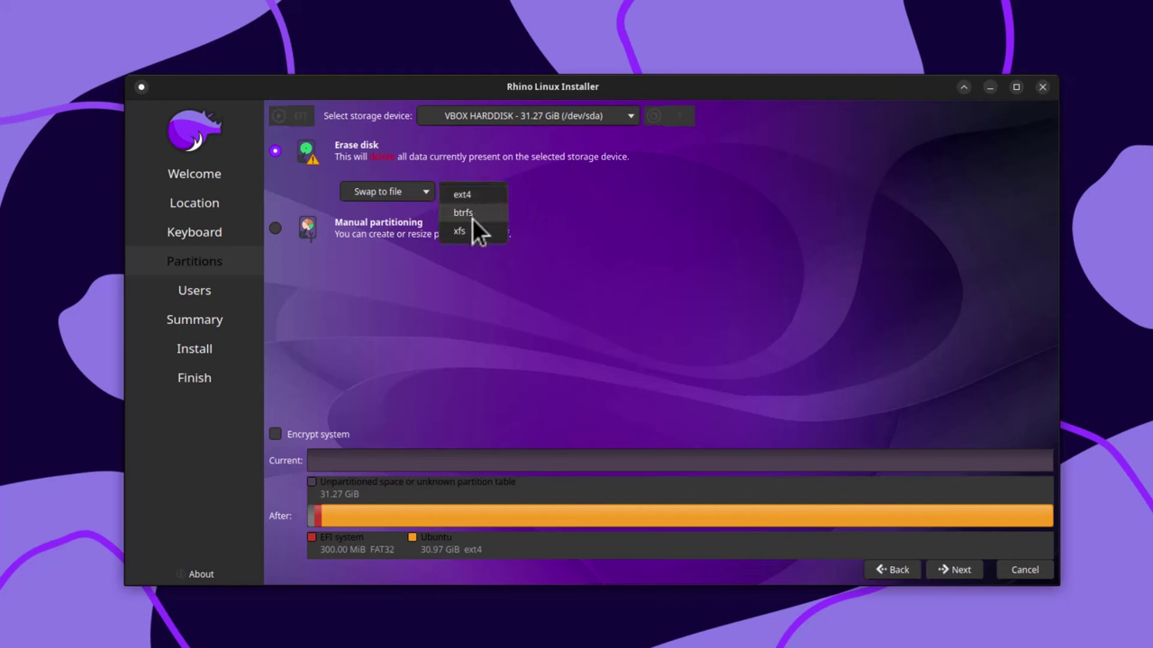
left_click(599, 209)
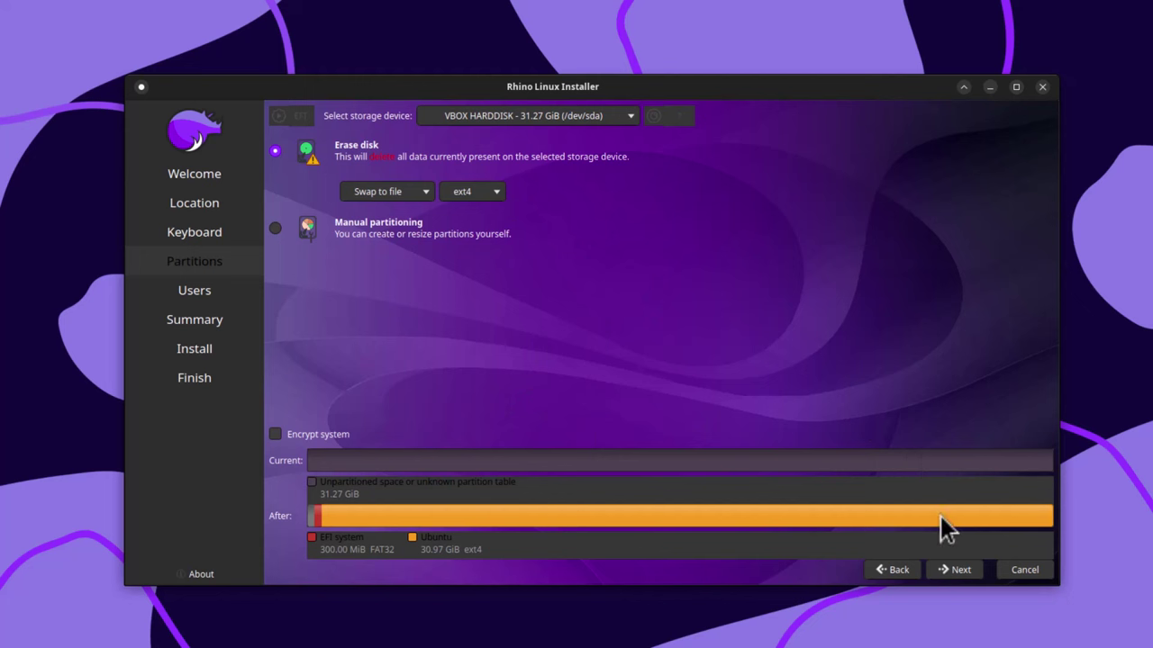
left_click(958, 571)
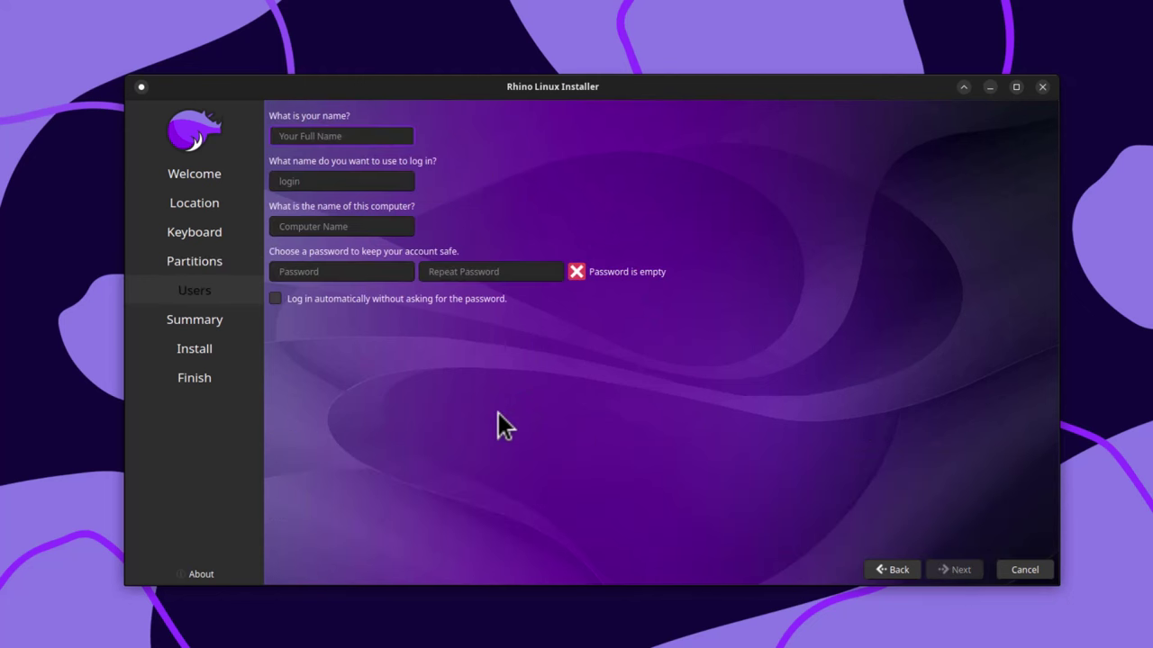
- Enter the user's full name and the account password twice, then proceed to the Summary
type("Deb")
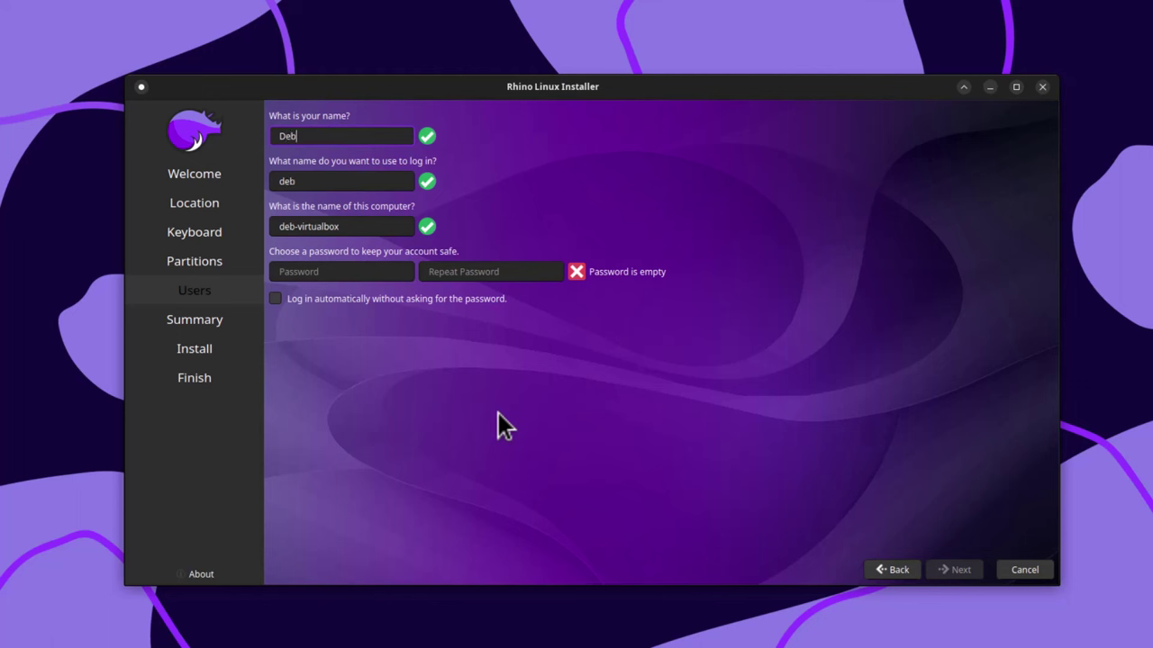
left_click(371, 271)
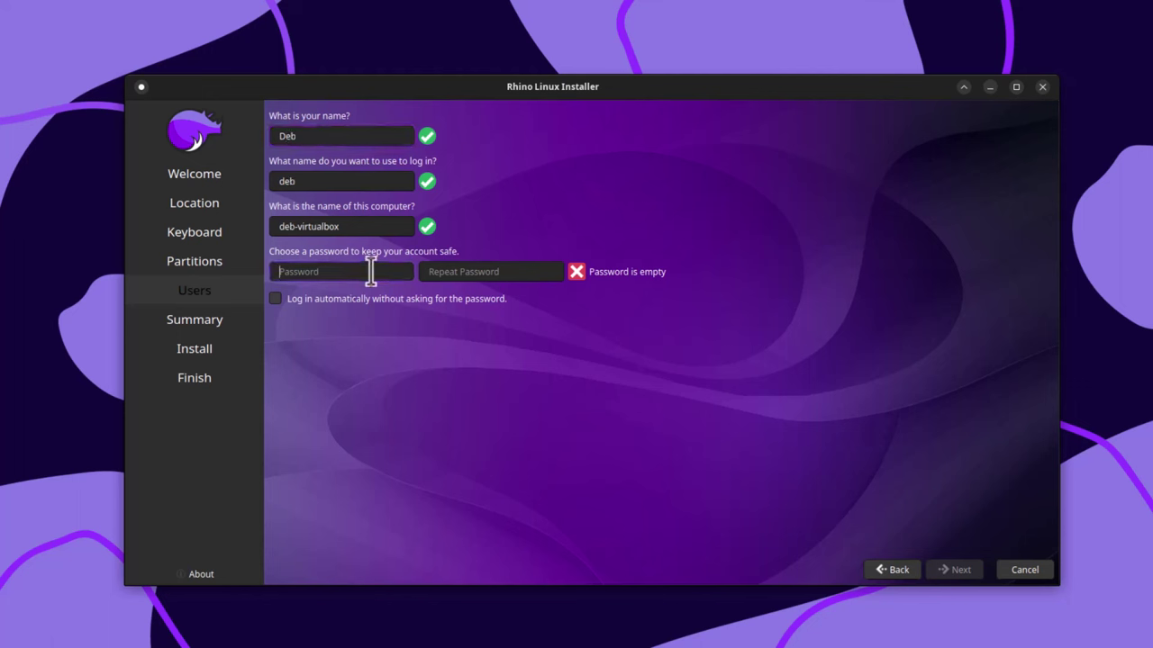
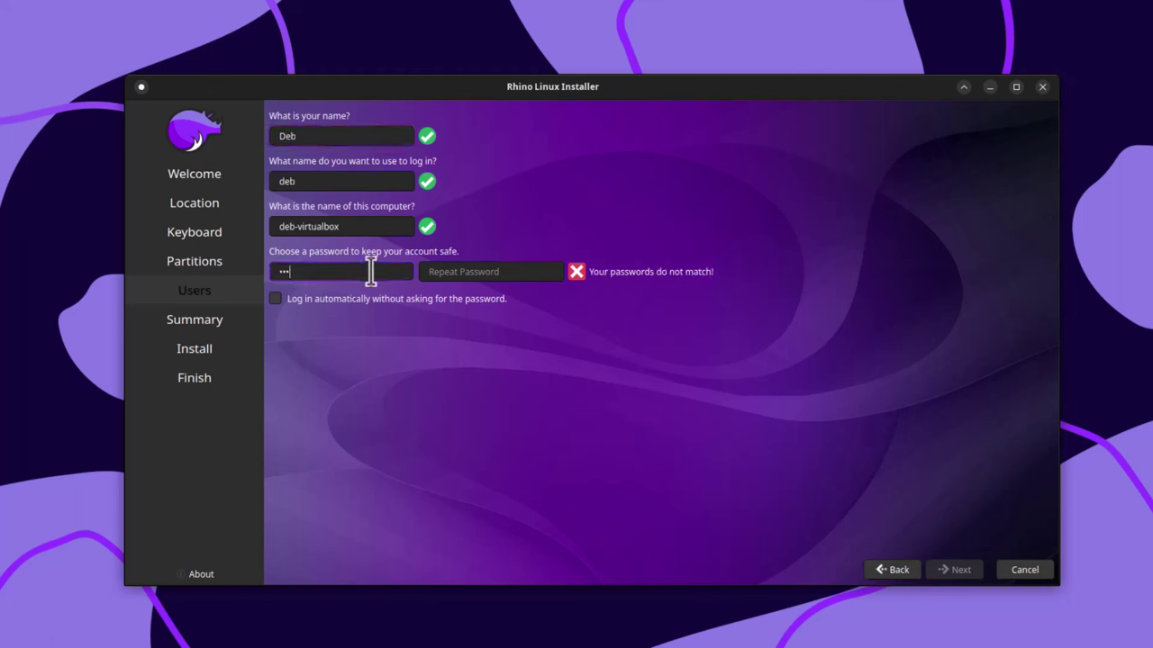
left_click(448, 273)
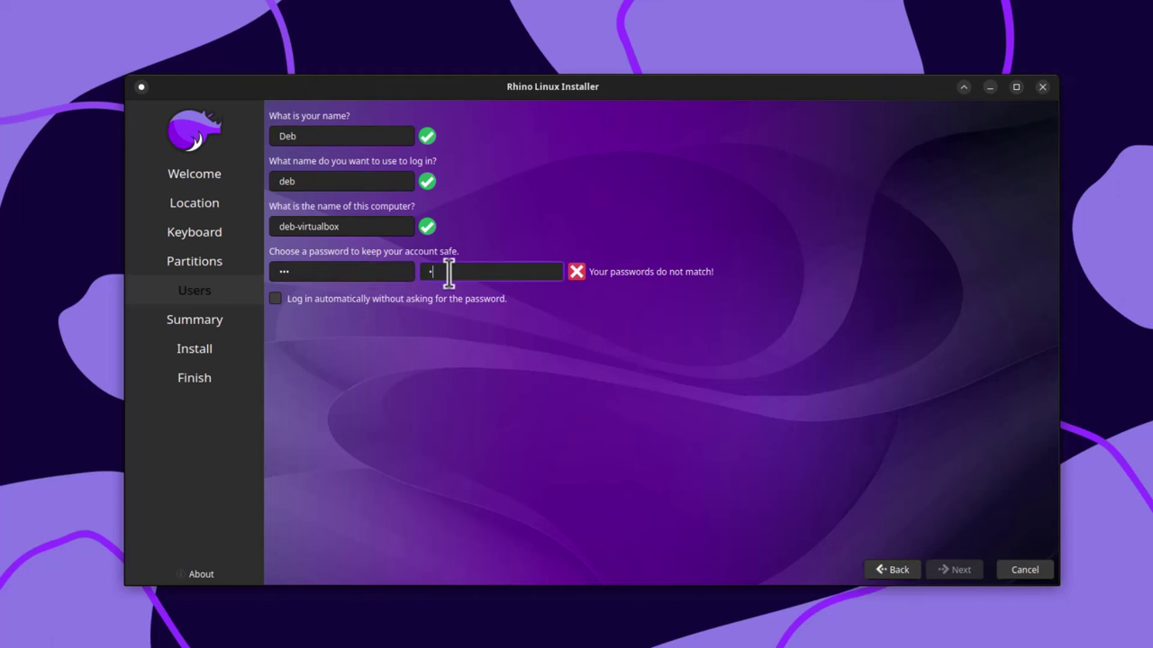
left_click(962, 573)
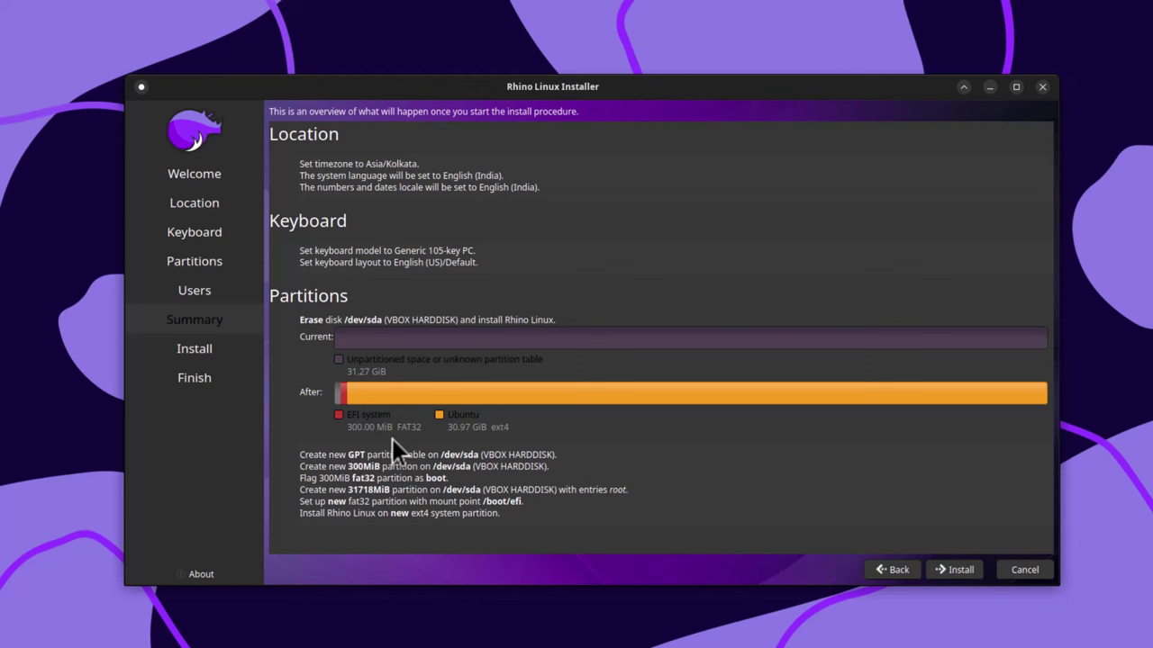
- Click Install on the Summary and confirm with Install now
left_click(960, 569)
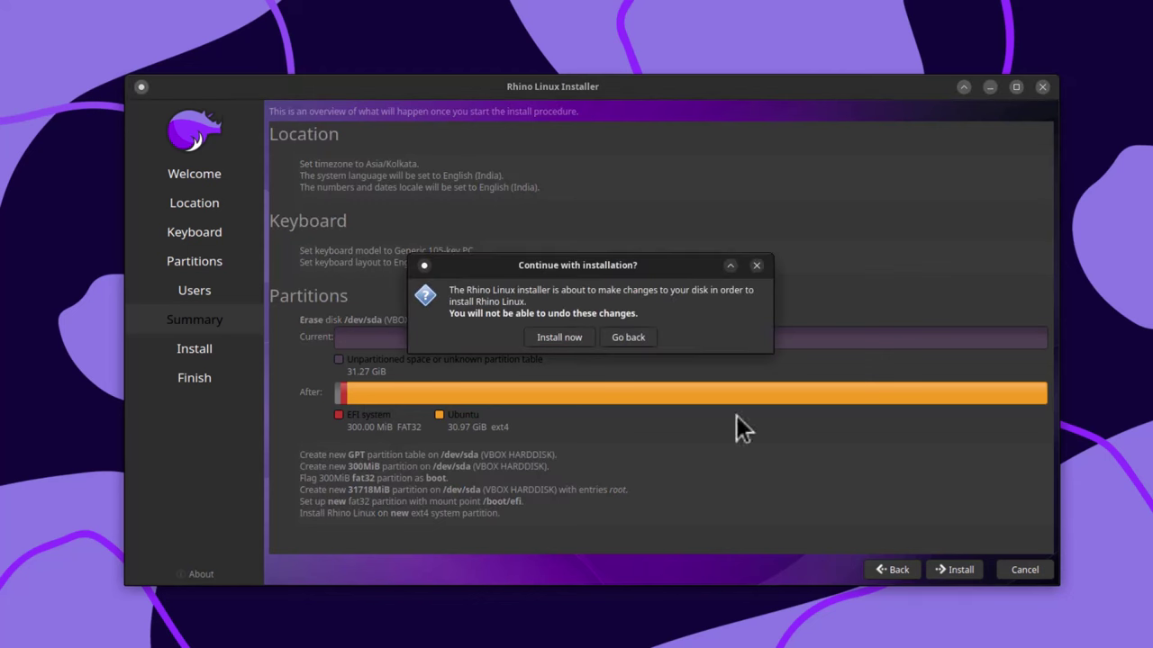
left_click(563, 337)
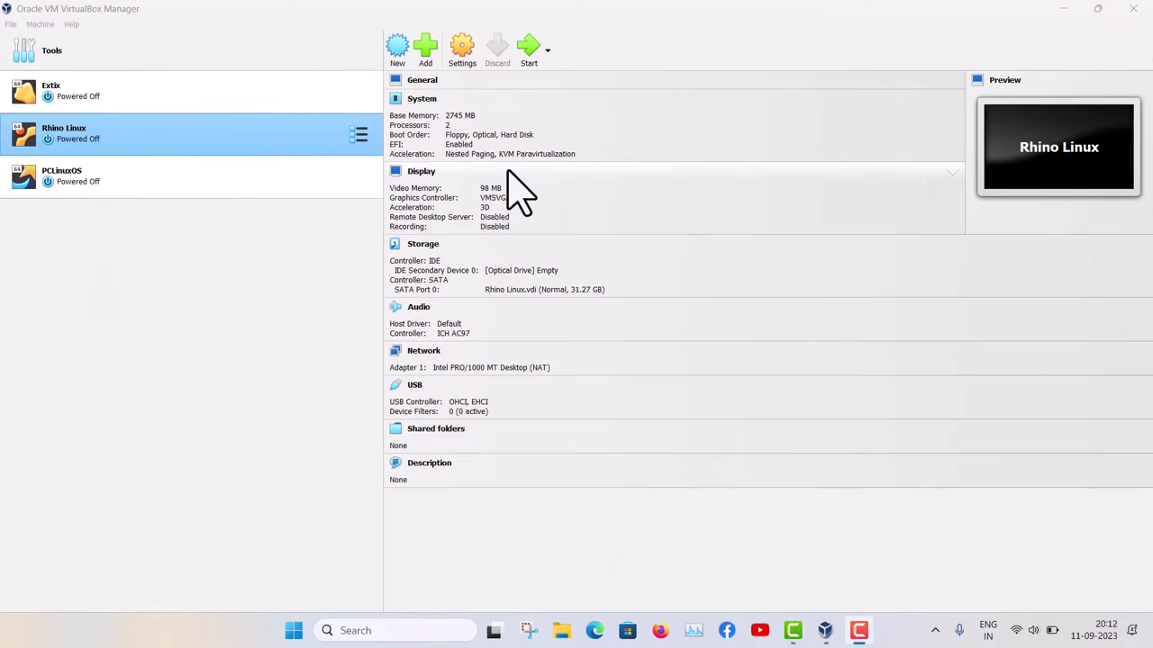
- Start the Rhino Linux VM and boot the Ubuntu GRUB entry of the installed system
left_click(529, 50)
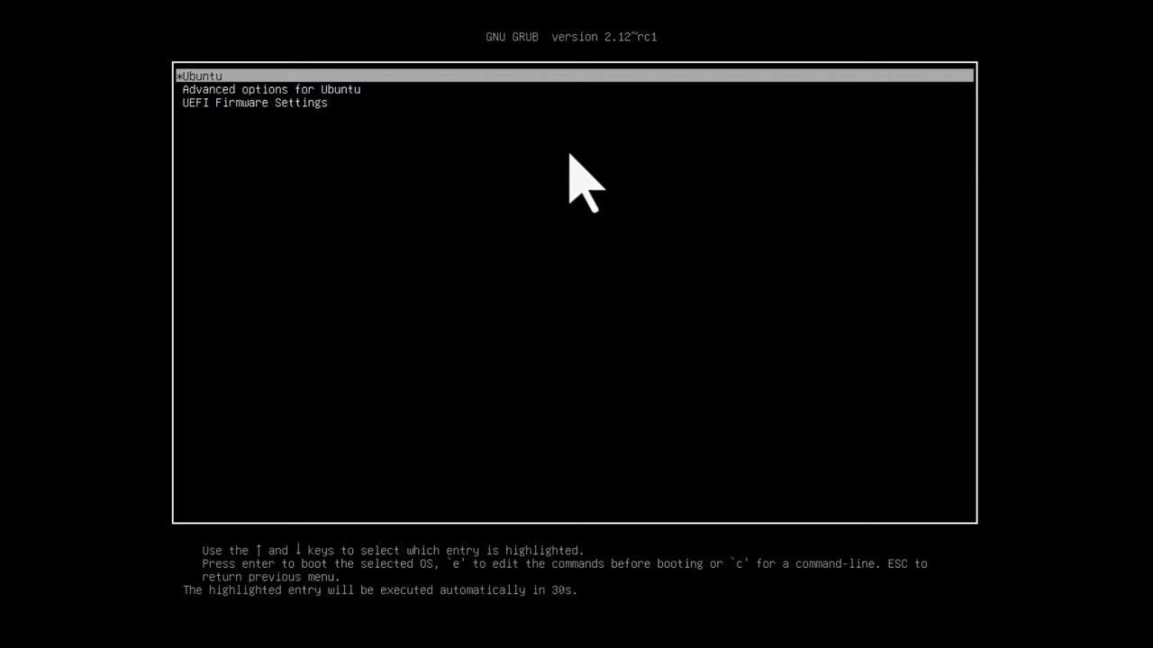
key("Down")
key("Up")
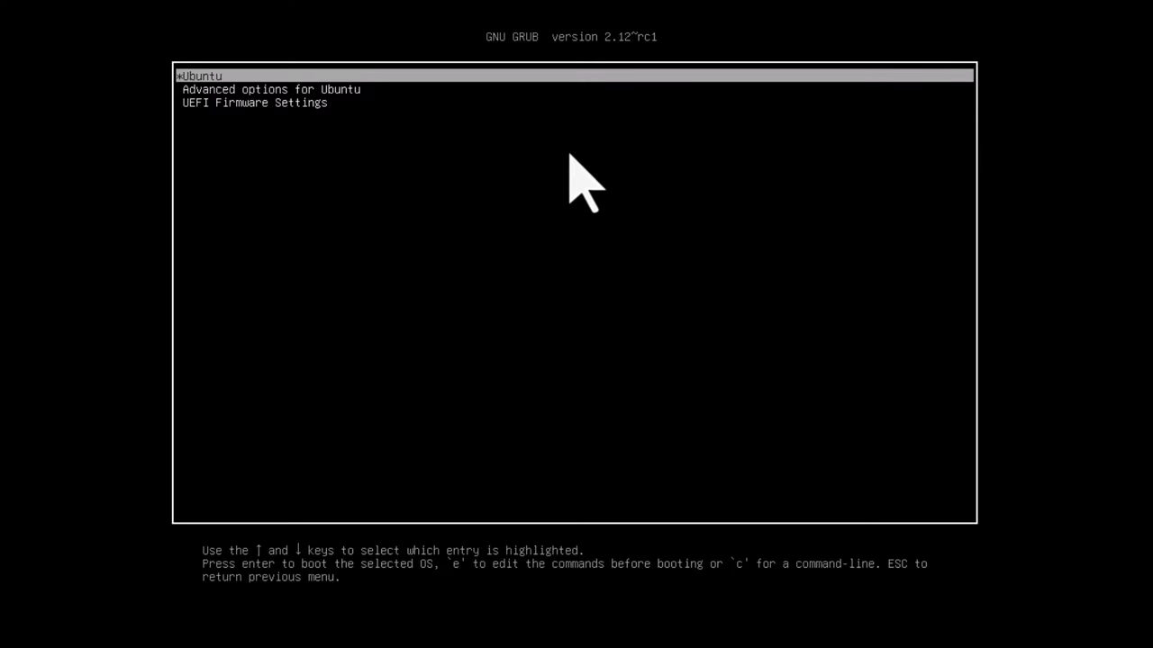
key("Return")
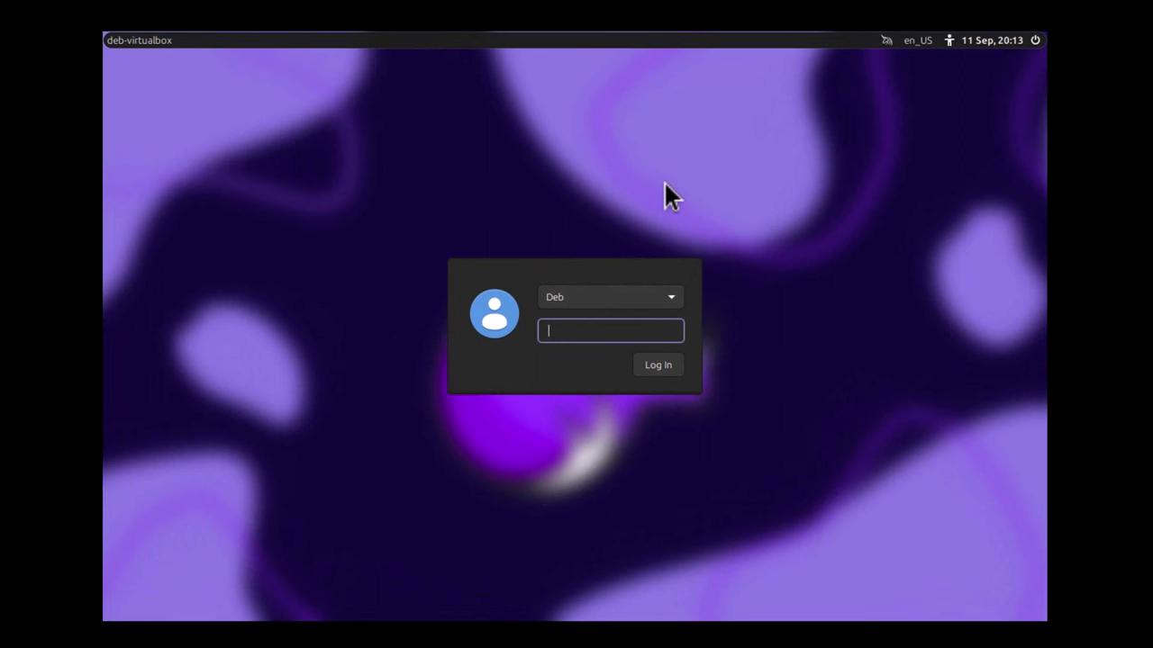
- Enter the account password on the login screen and log in
type("•••")
left_click(657, 364)
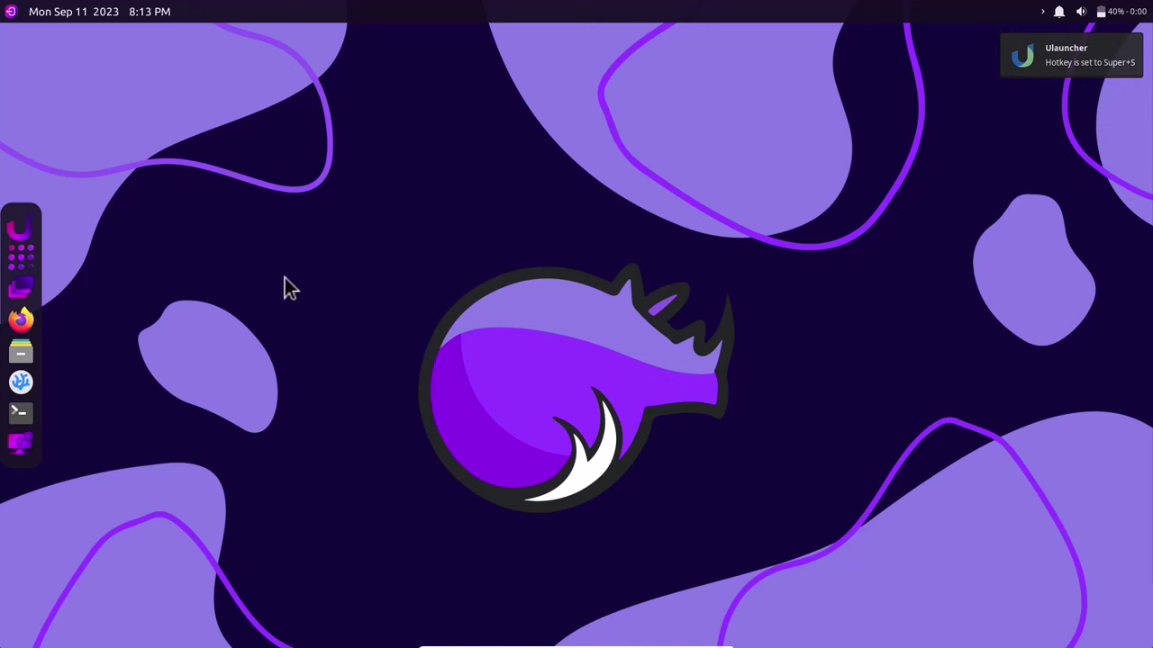
- Show the hidden system-tray icons, then open and close the application grid
left_click(1042, 18)
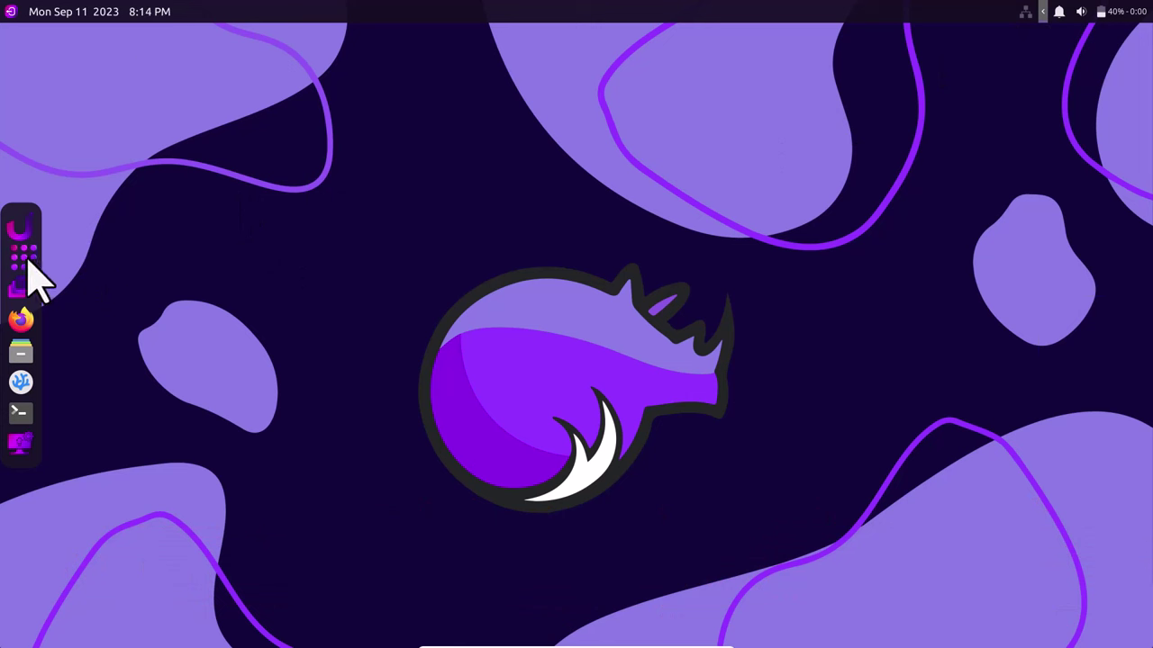
key("super")
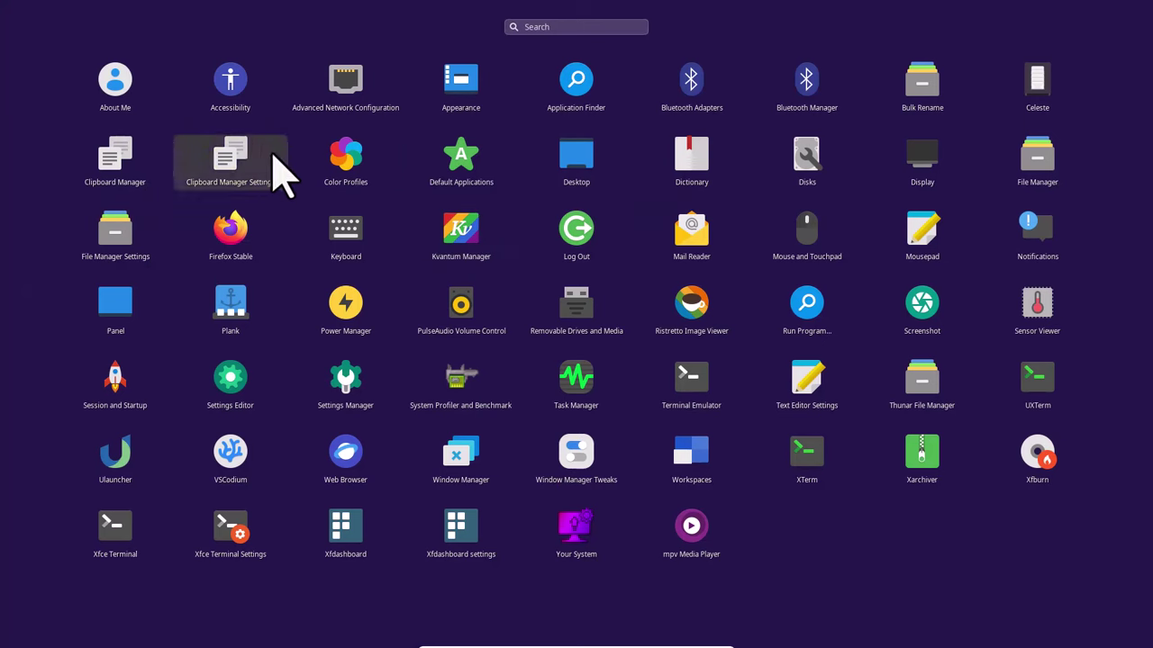
left_click(13, 217)
- Open and dismiss the dock's Search Bar, then the clock's calendar popup
mouse_move(13, 216)
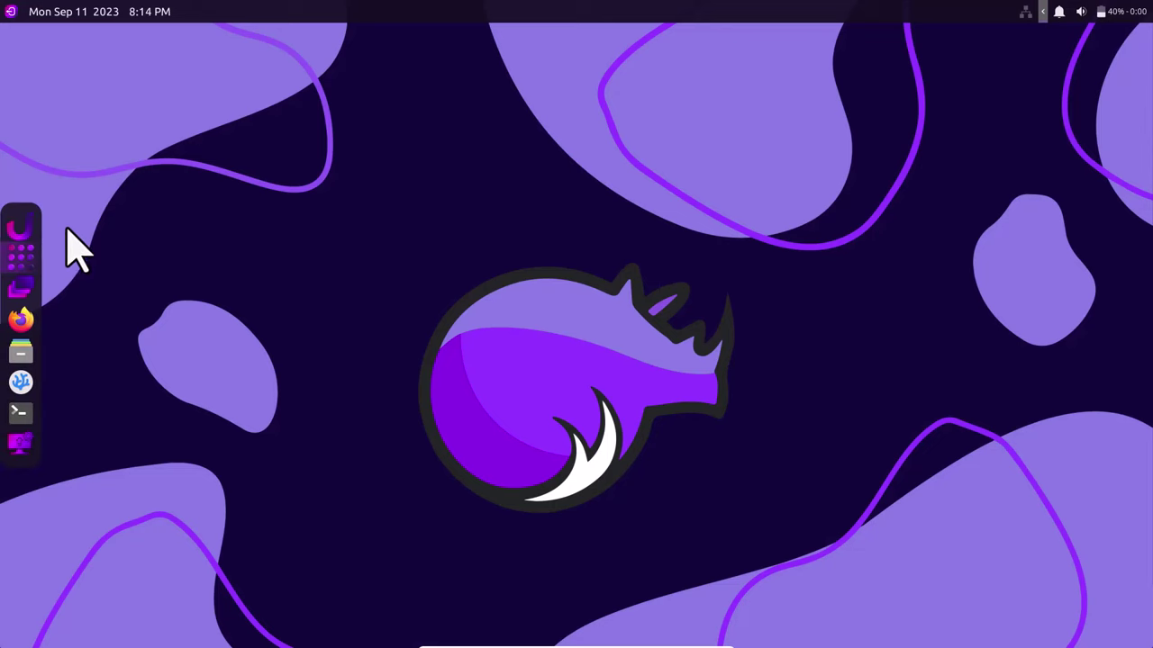
left_click(18, 231)
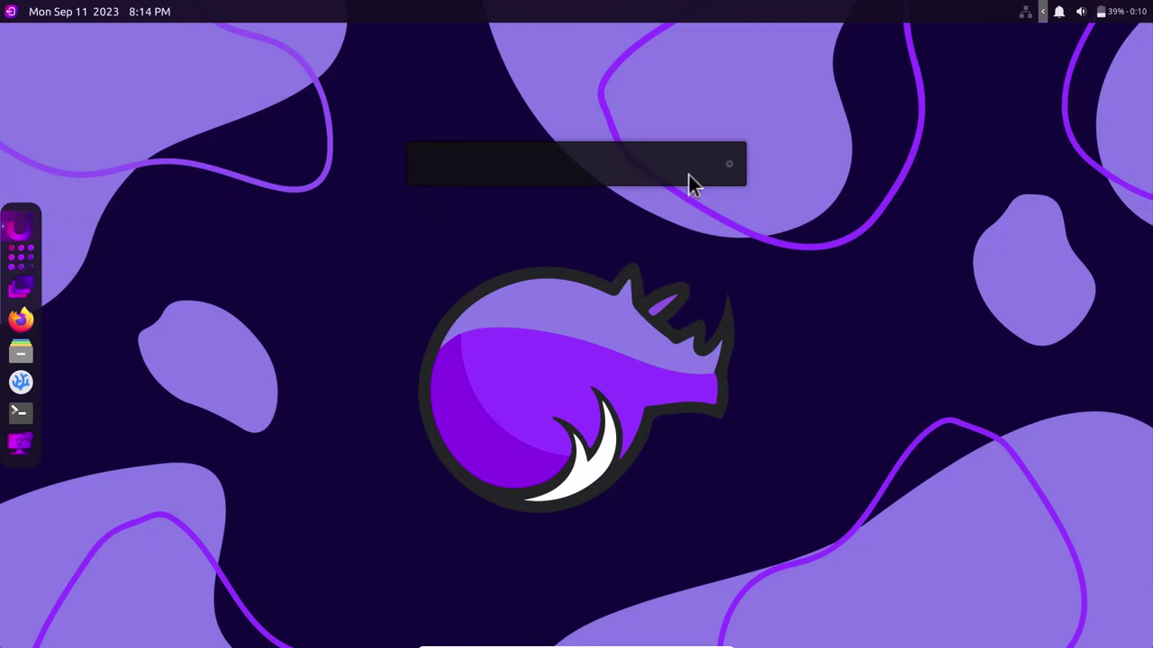
left_click(730, 167)
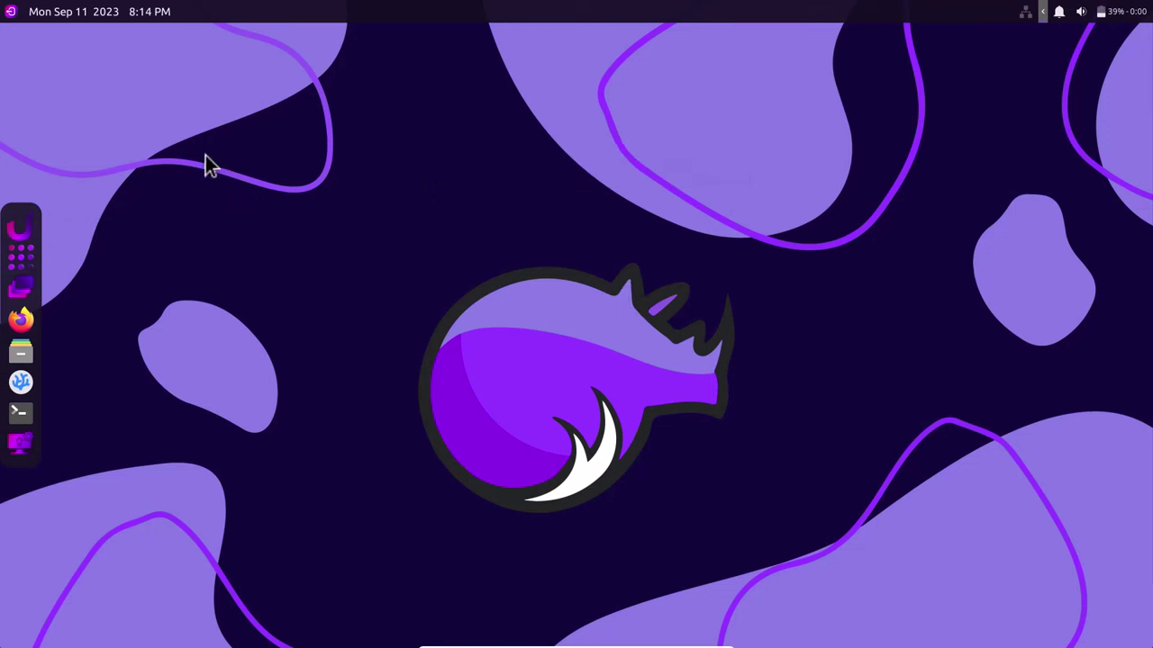
left_click(123, 15)
left_click(292, 179)
left_click(21, 352)
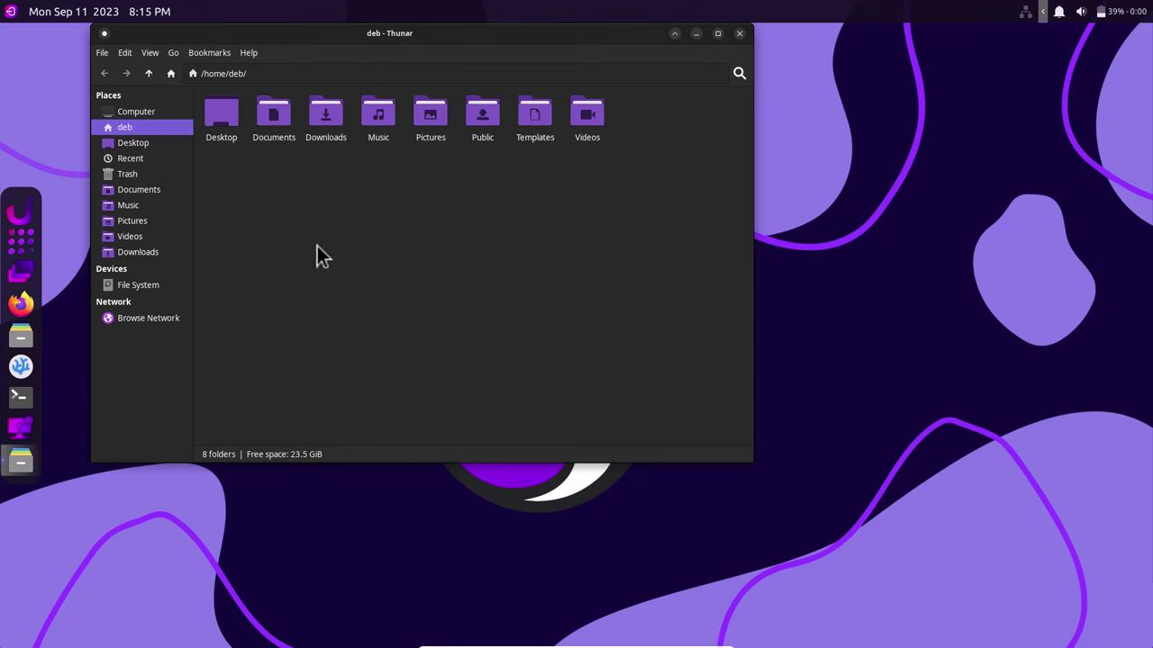
left_click(22, 276)
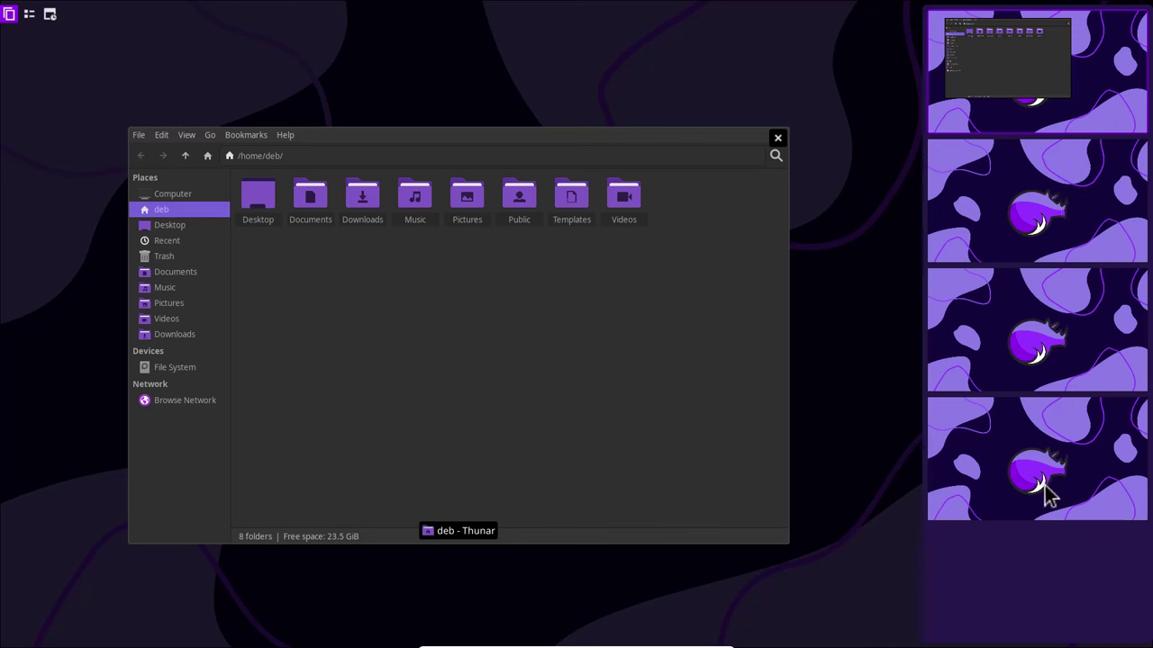
left_click(27, 18)
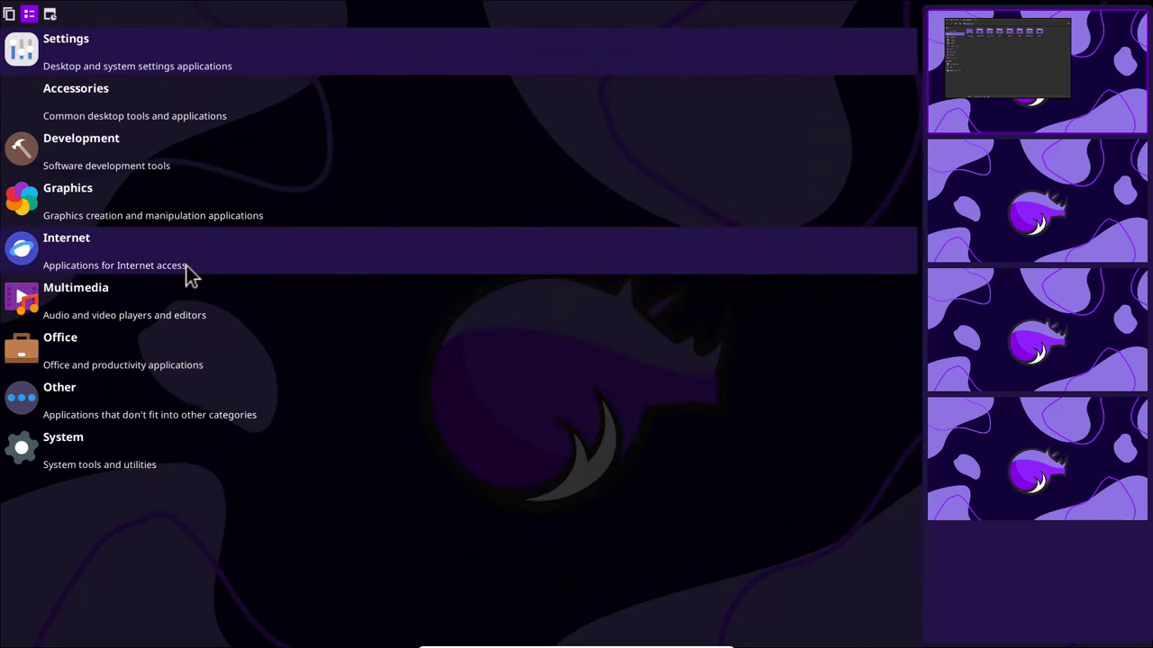
left_click(164, 253)
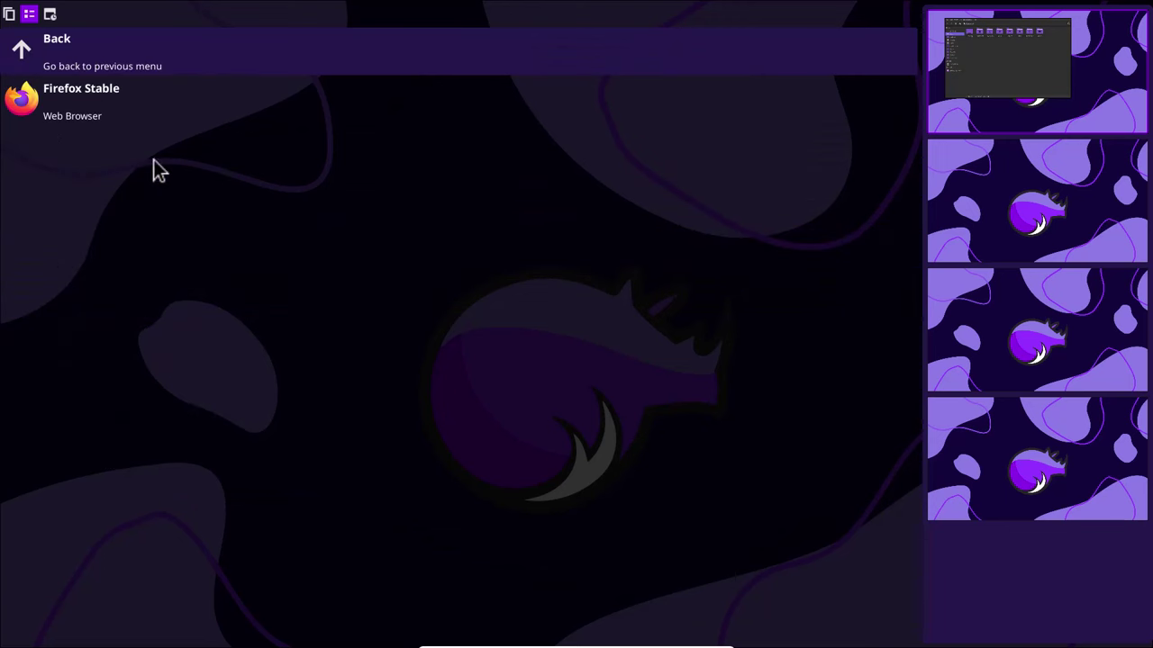
left_click(27, 57)
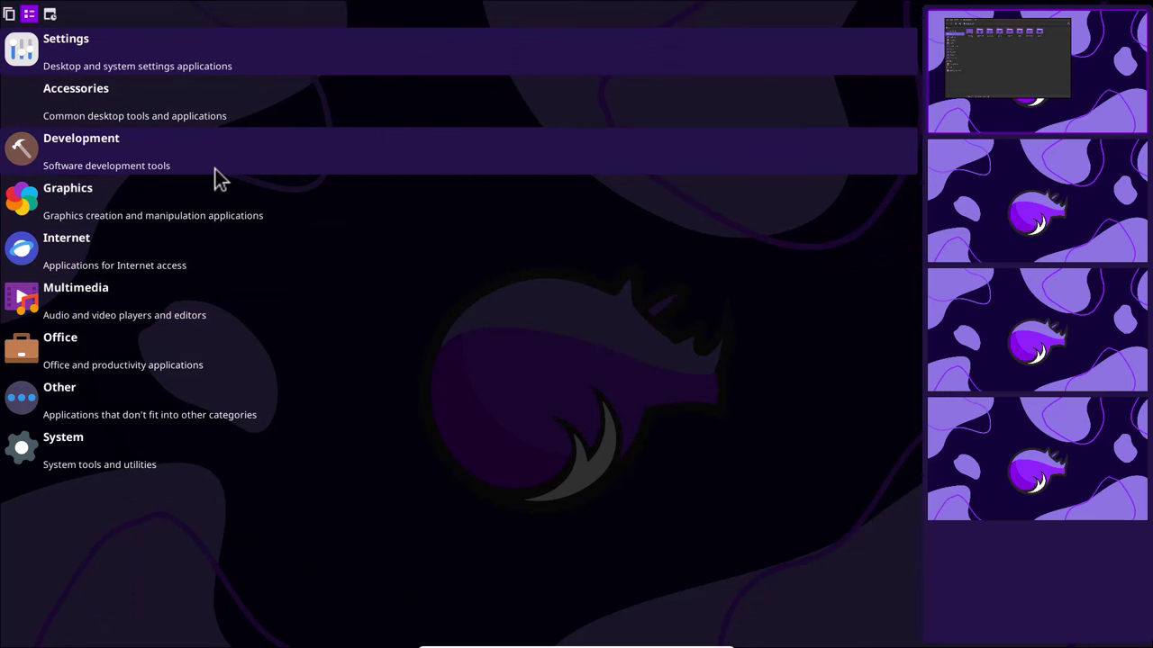
left_click(51, 14)
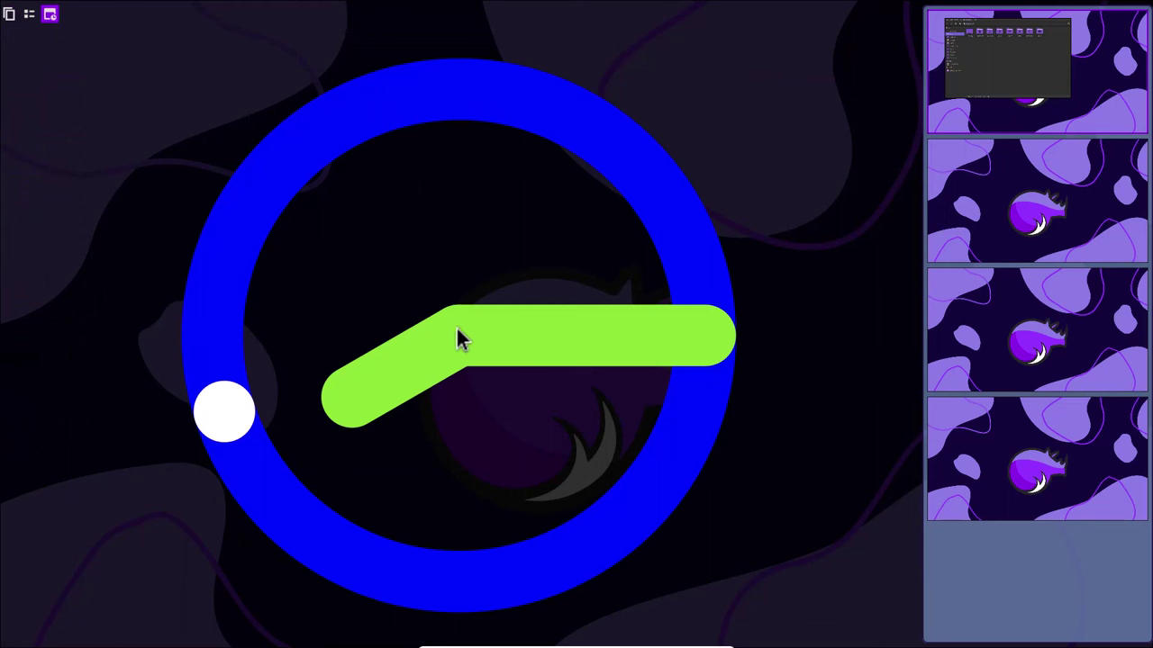
left_click(10, 20)
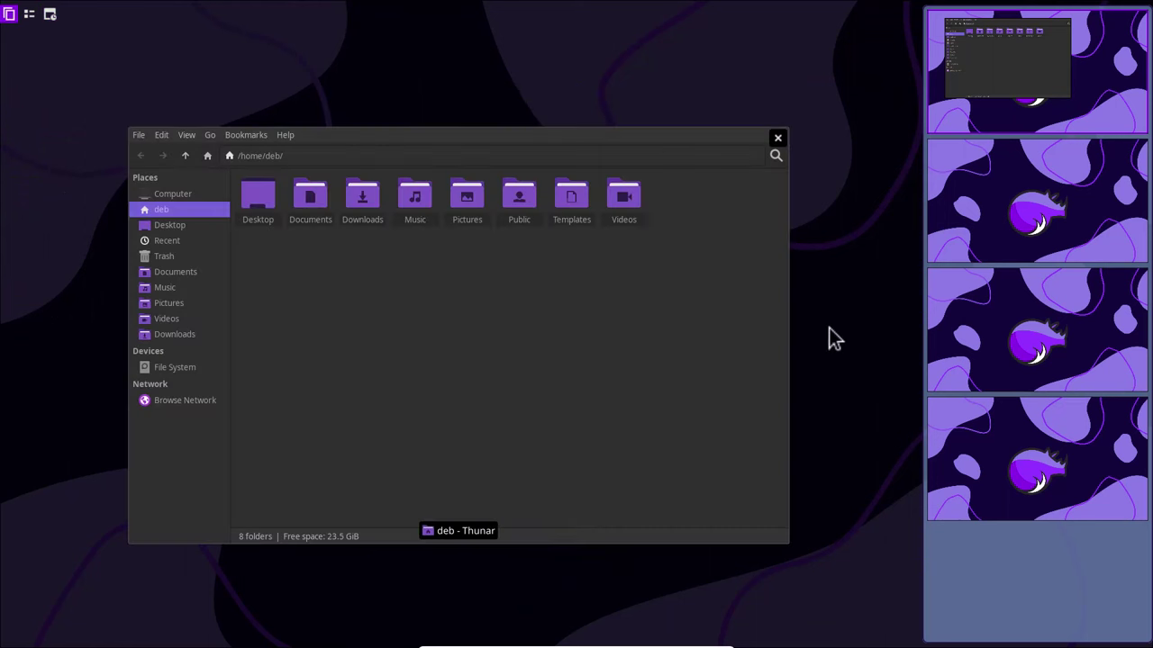
left_click(524, 347)
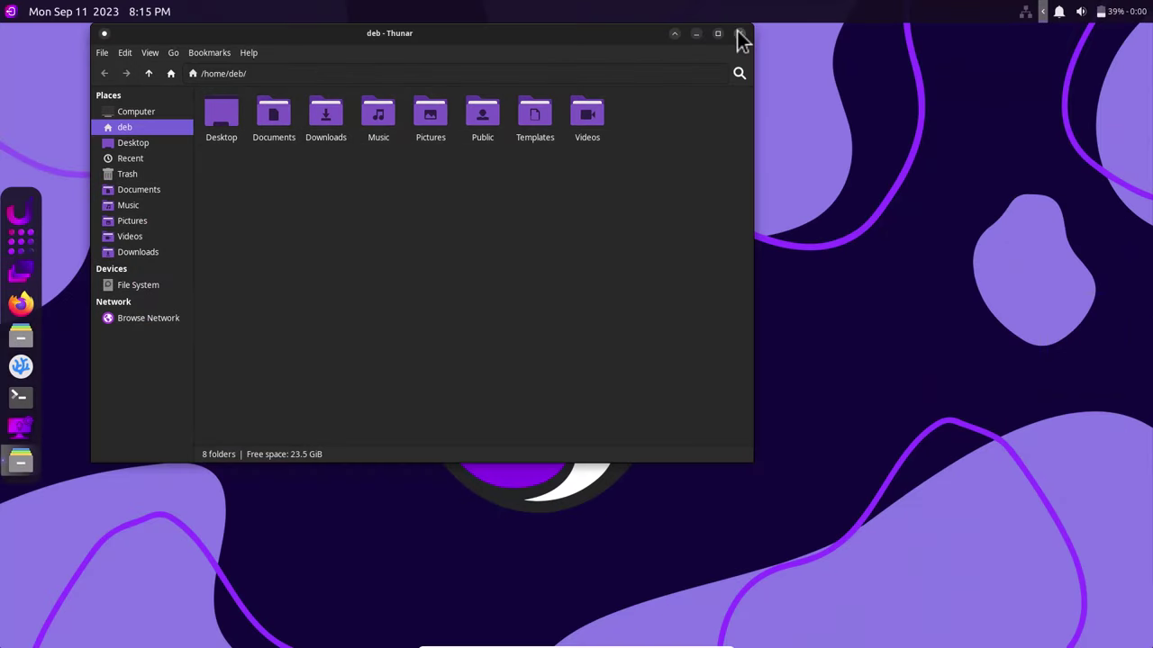
left_click(742, 33)
- Dismiss the desktop context menu and show the full-screen grid of installed applications
right_click(354, 207)
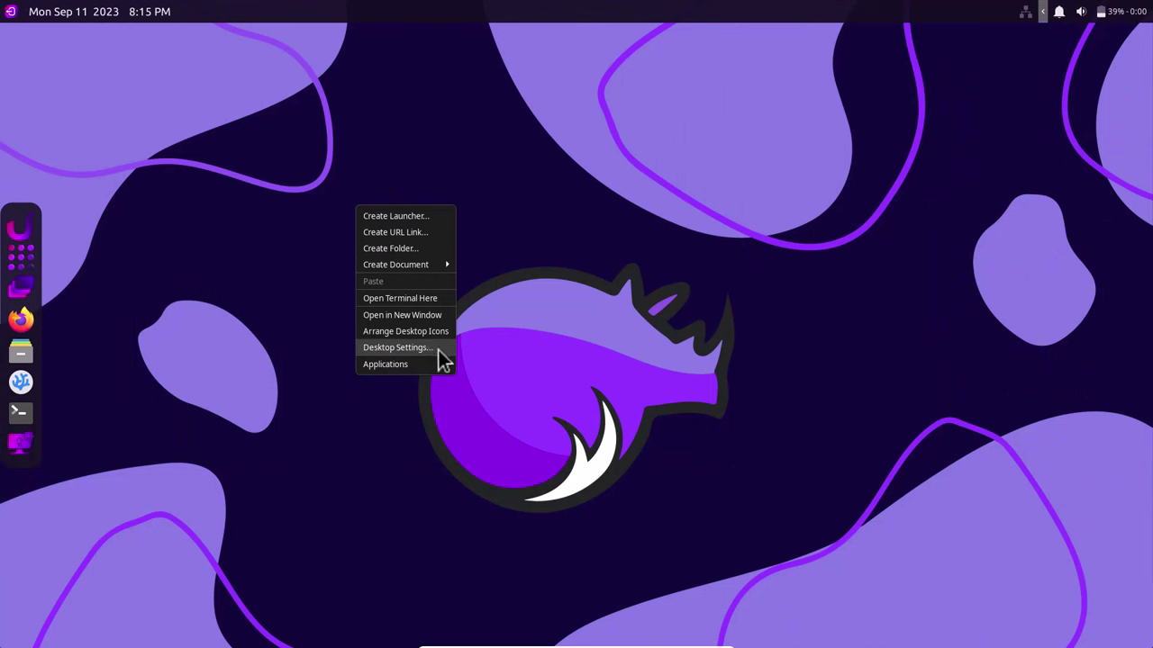
left_click(112, 313)
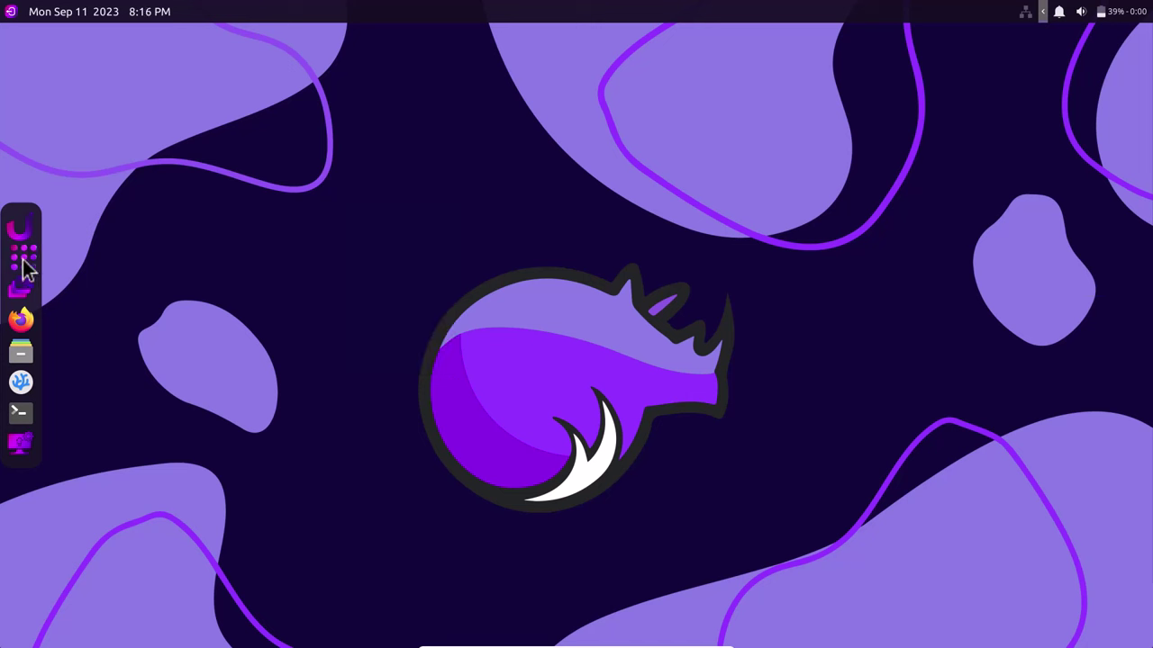
left_click(24, 263)
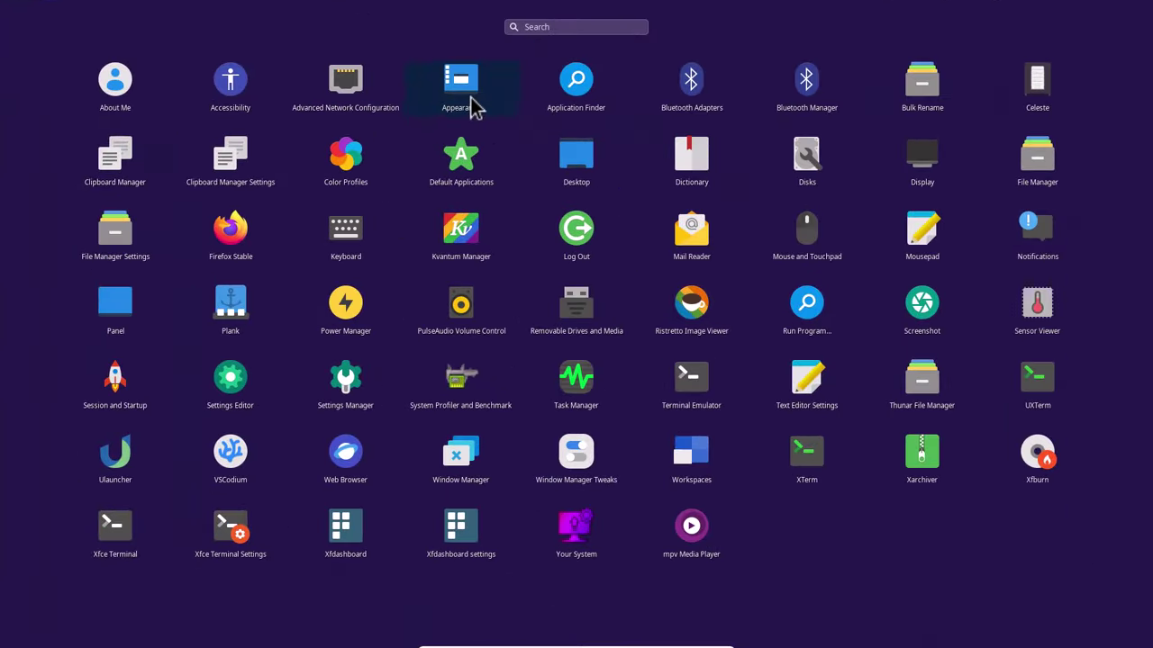
- In Appearance settings, try Greybird-dark and Yaru-purple-dark, then set the style to Yaru-red-dark
left_click(468, 99)
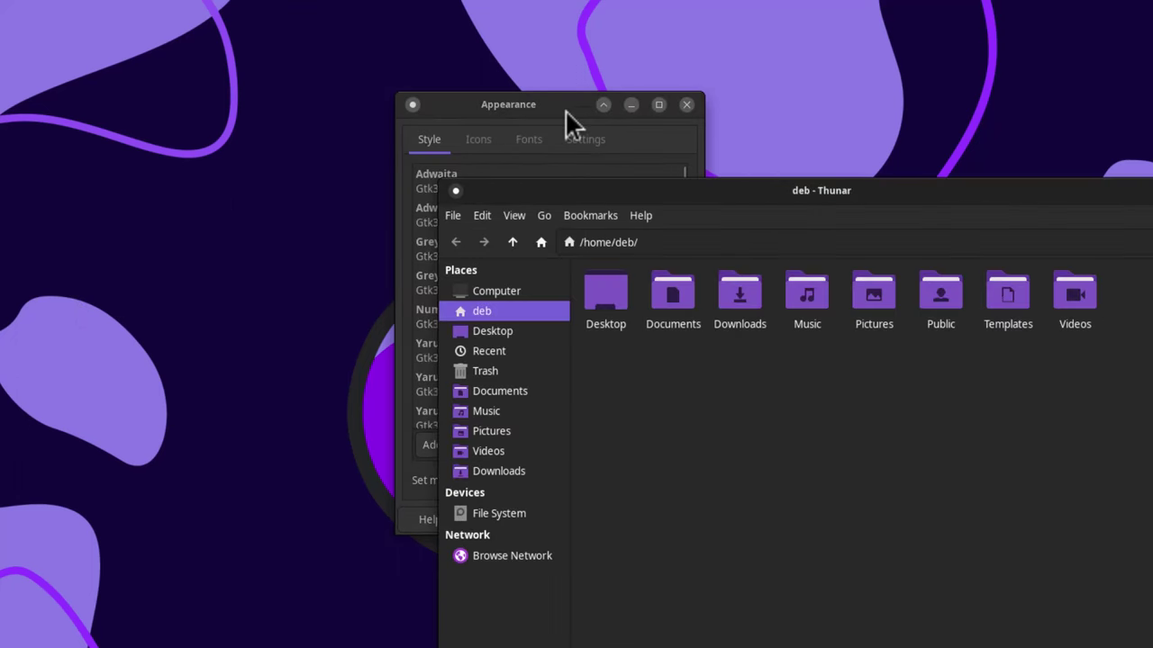
left_click_drag(432, 105, 130, 81)
left_click(221, 263)
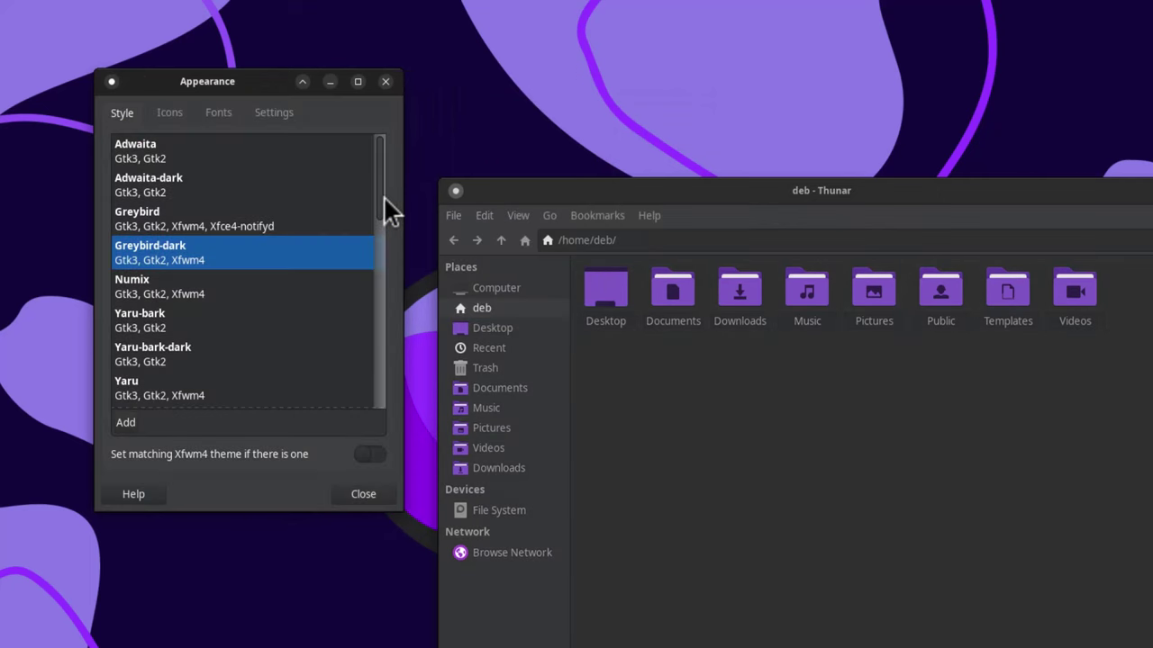
left_click_drag(379, 195, 378, 362)
left_click(198, 248)
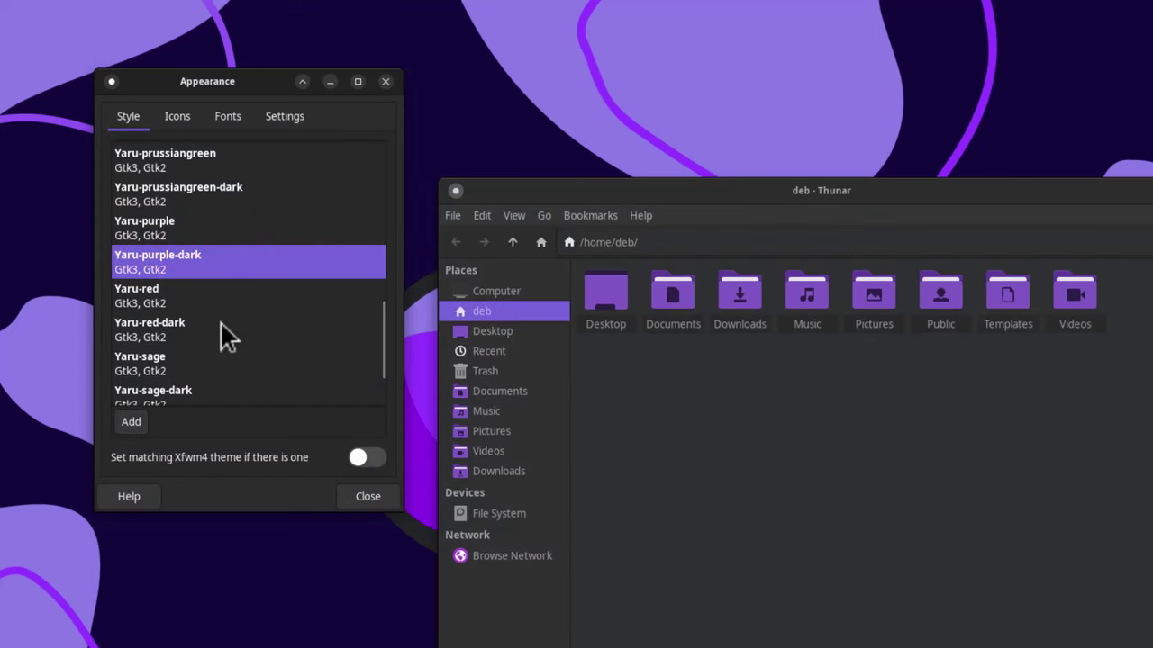
left_click(225, 333)
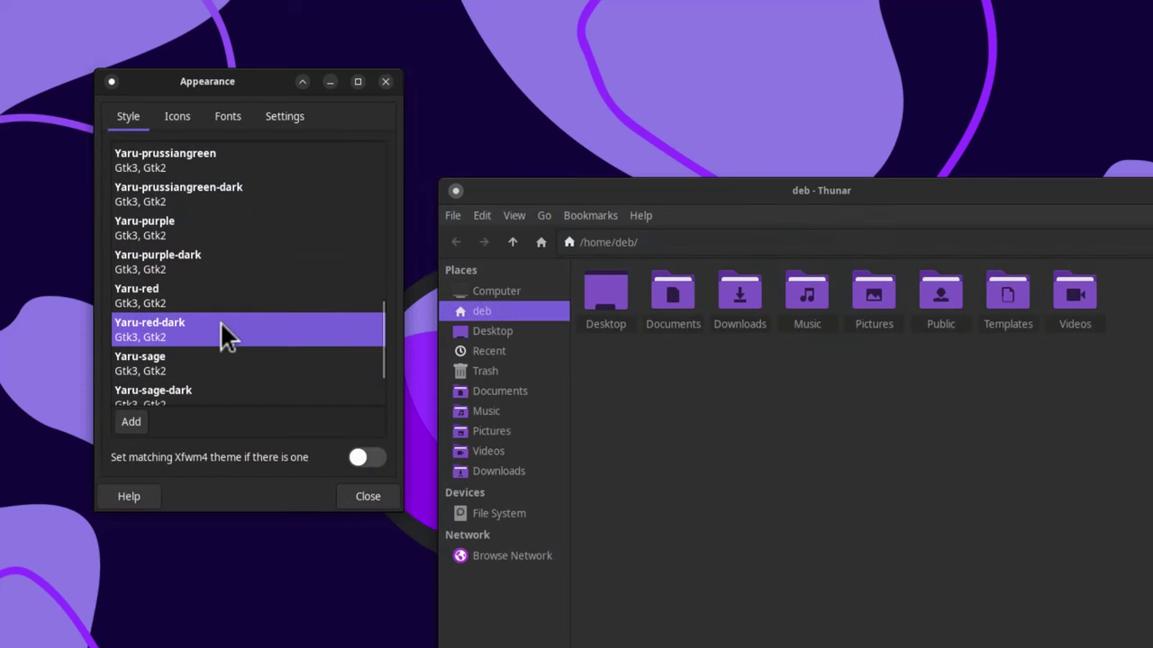
- Try the Yaru-prussiangreen icon theme, then apply Yaru-purple
left_click(177, 116)
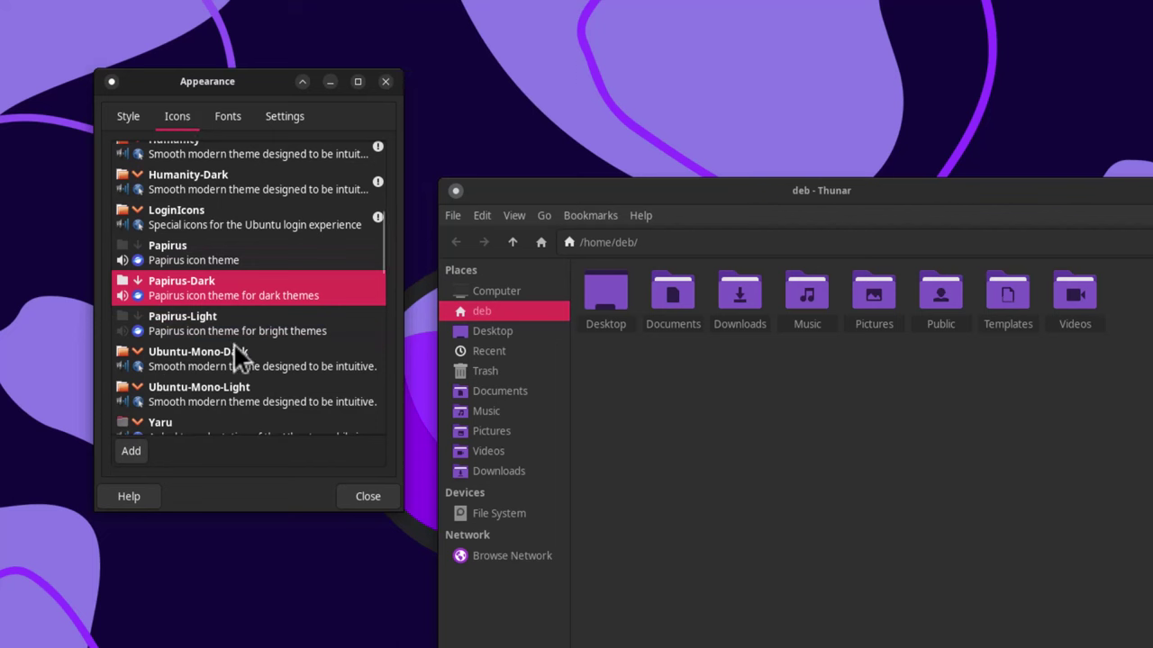
scroll(235, 345, "down", 12)
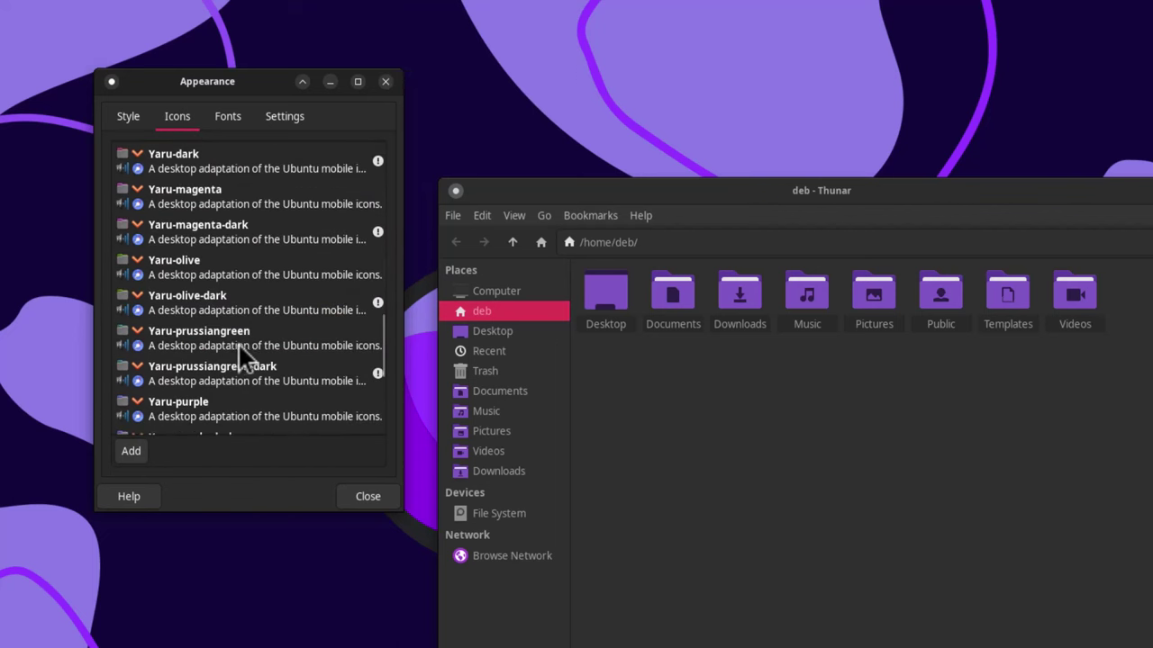
left_click(240, 342)
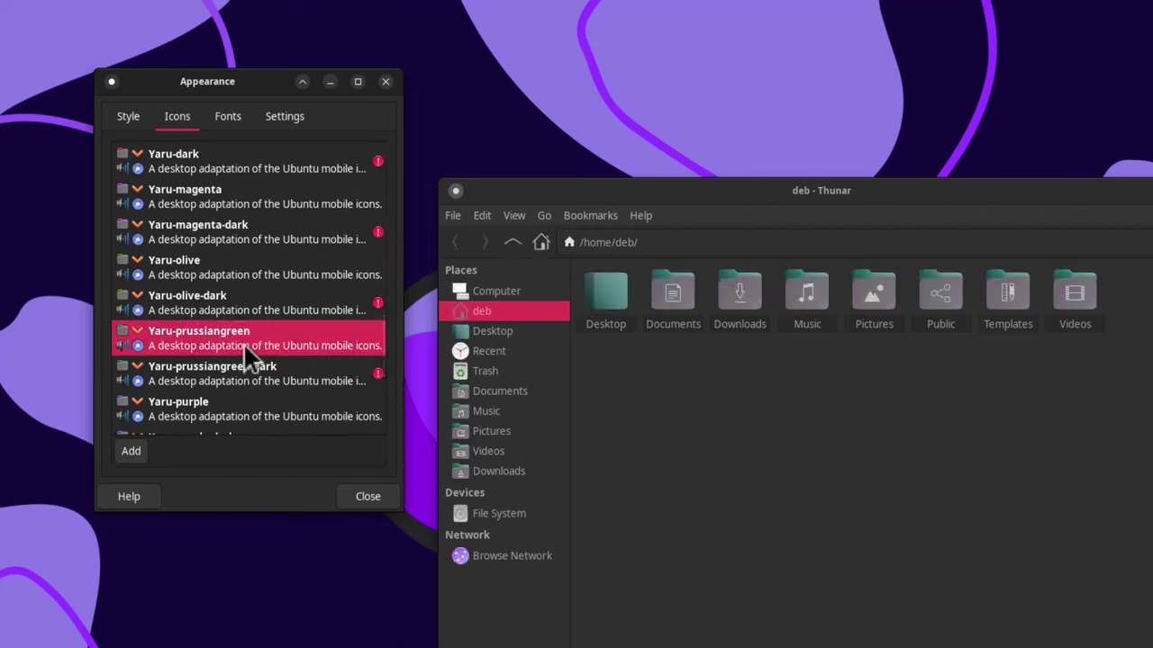
left_click(240, 400)
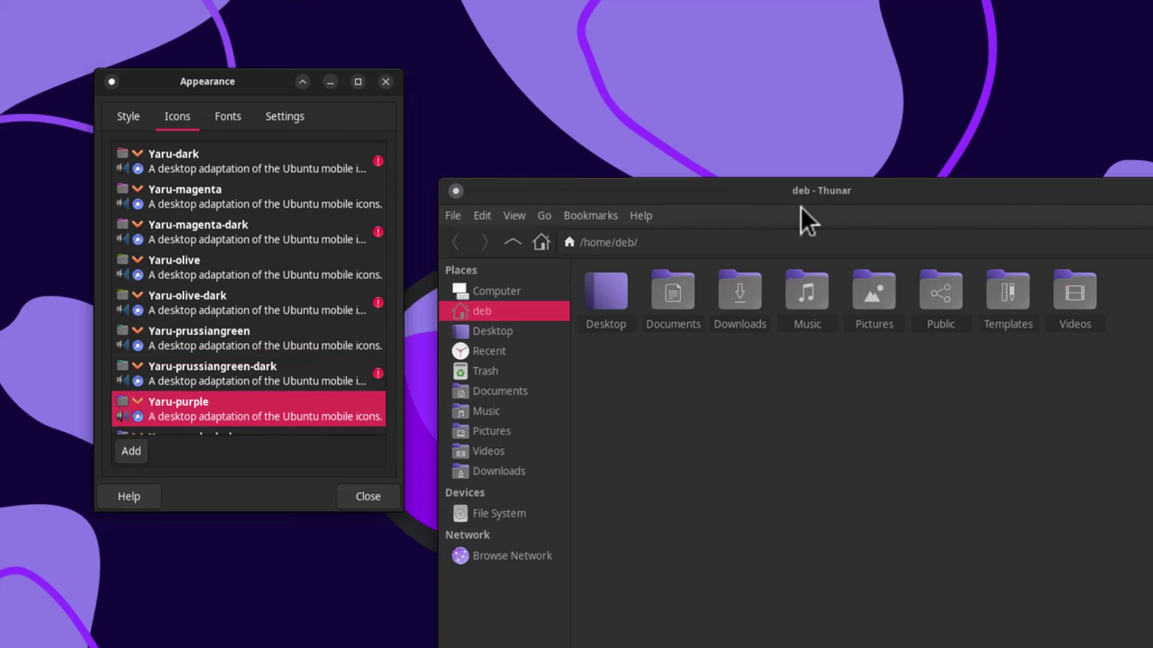
- Close Thunar and Appearance, then show the Rhino Linux 2023.2 Unicorn XFCE system information window
left_click_drag(810, 196, 902, 85)
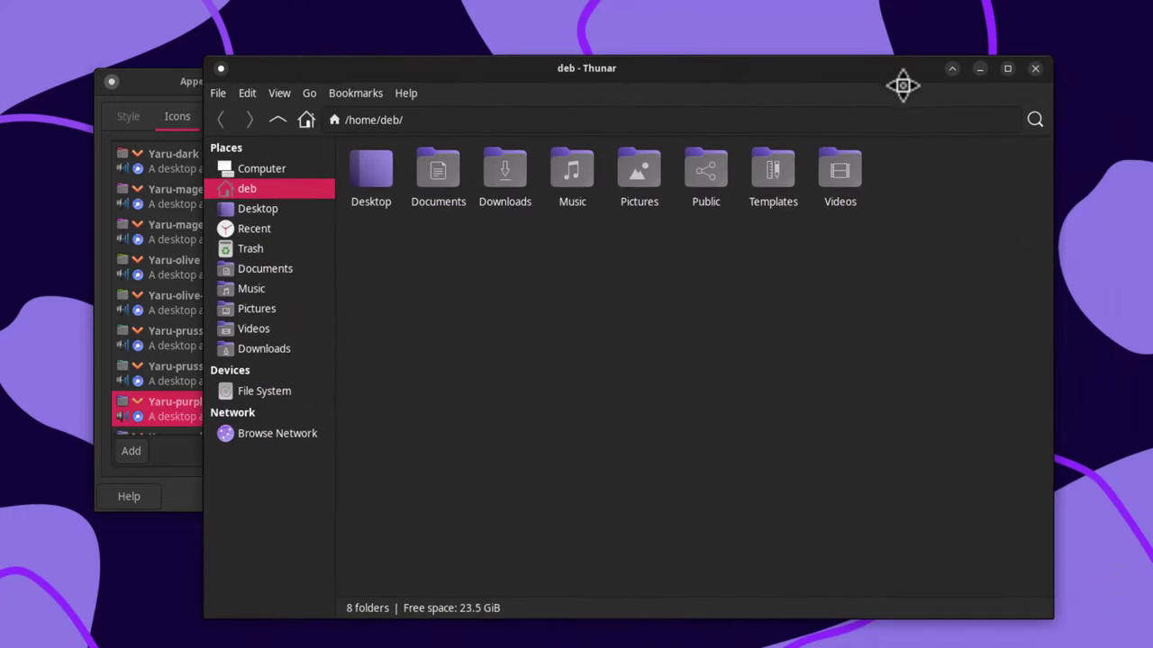
left_click(1006, 69)
left_click(1036, 71)
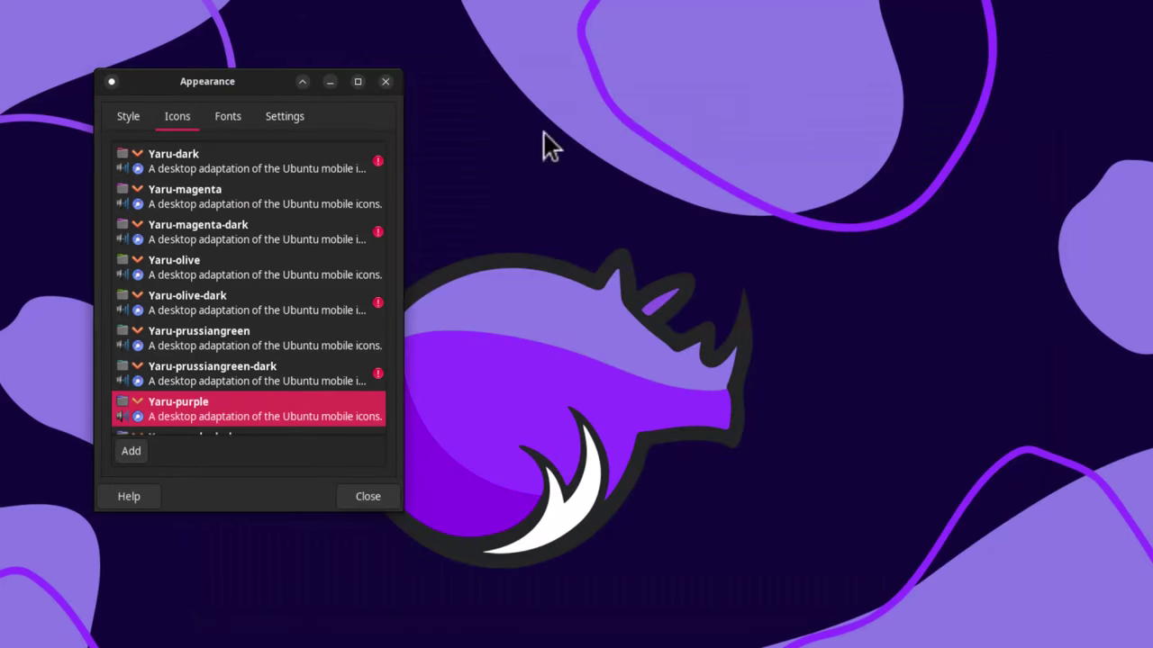
left_click(384, 82)
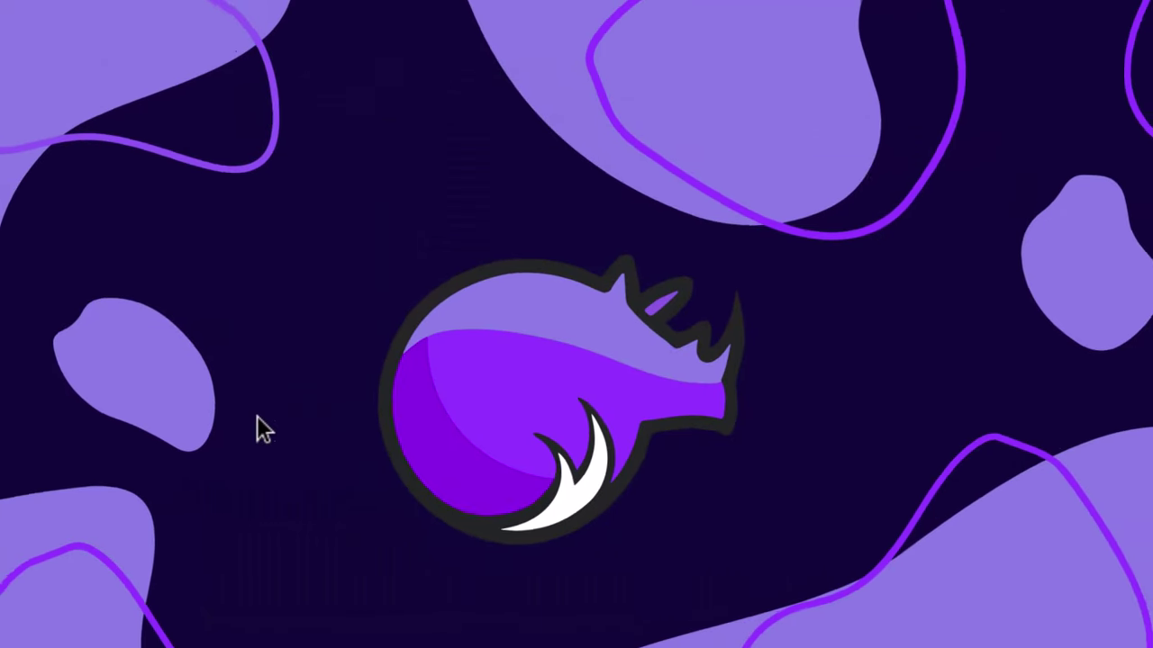
left_click(20, 354)
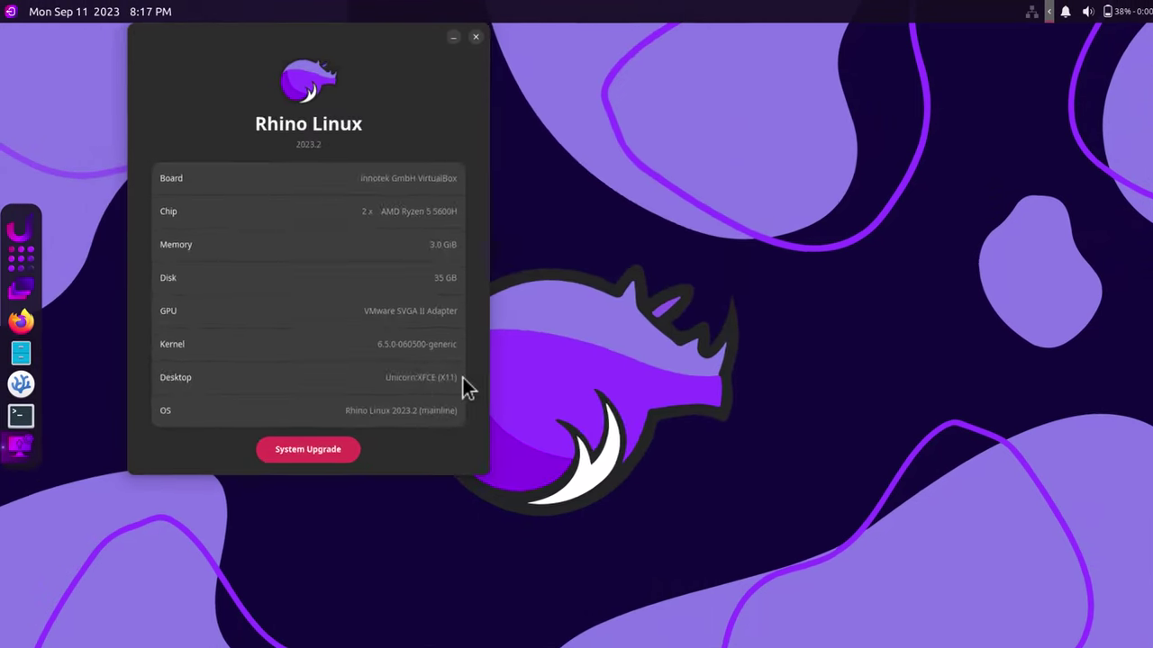